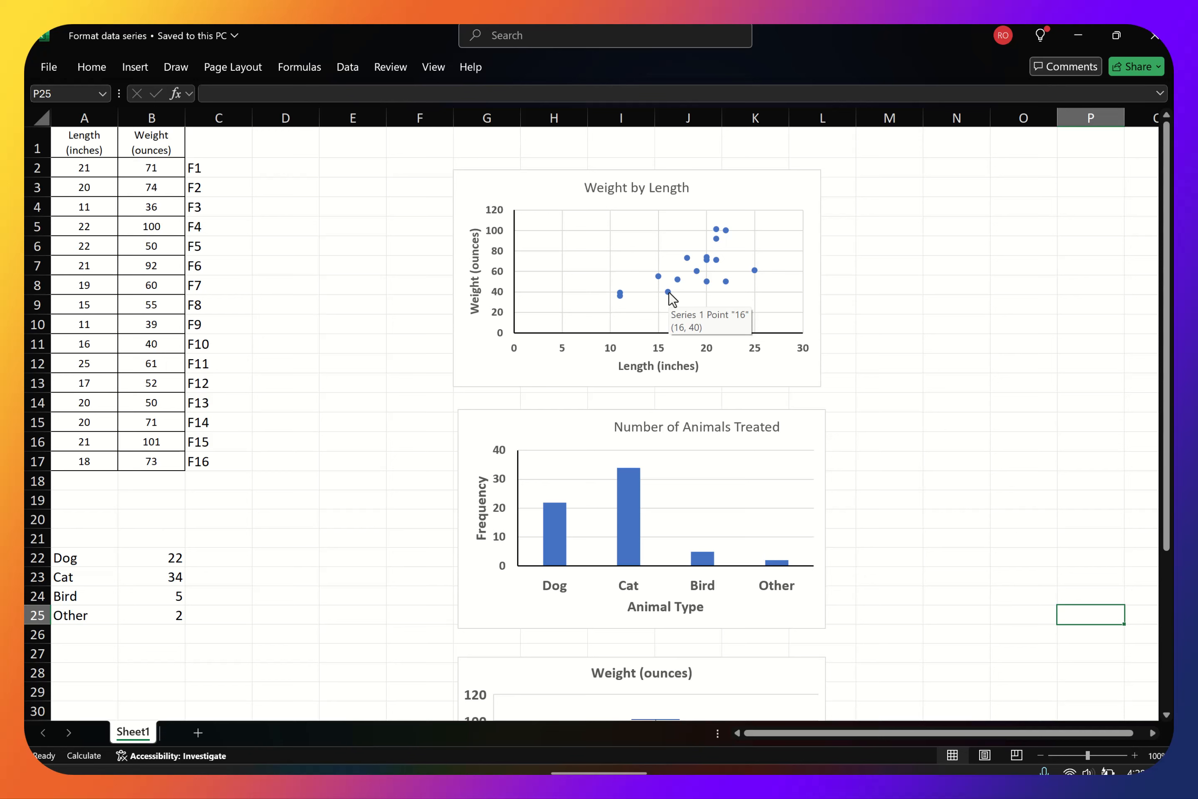
Open the line formatting of the Weight by Length data series and try a solid connecting line before restoring no line
{"action": "right_click", "coordinate": [668, 291]}
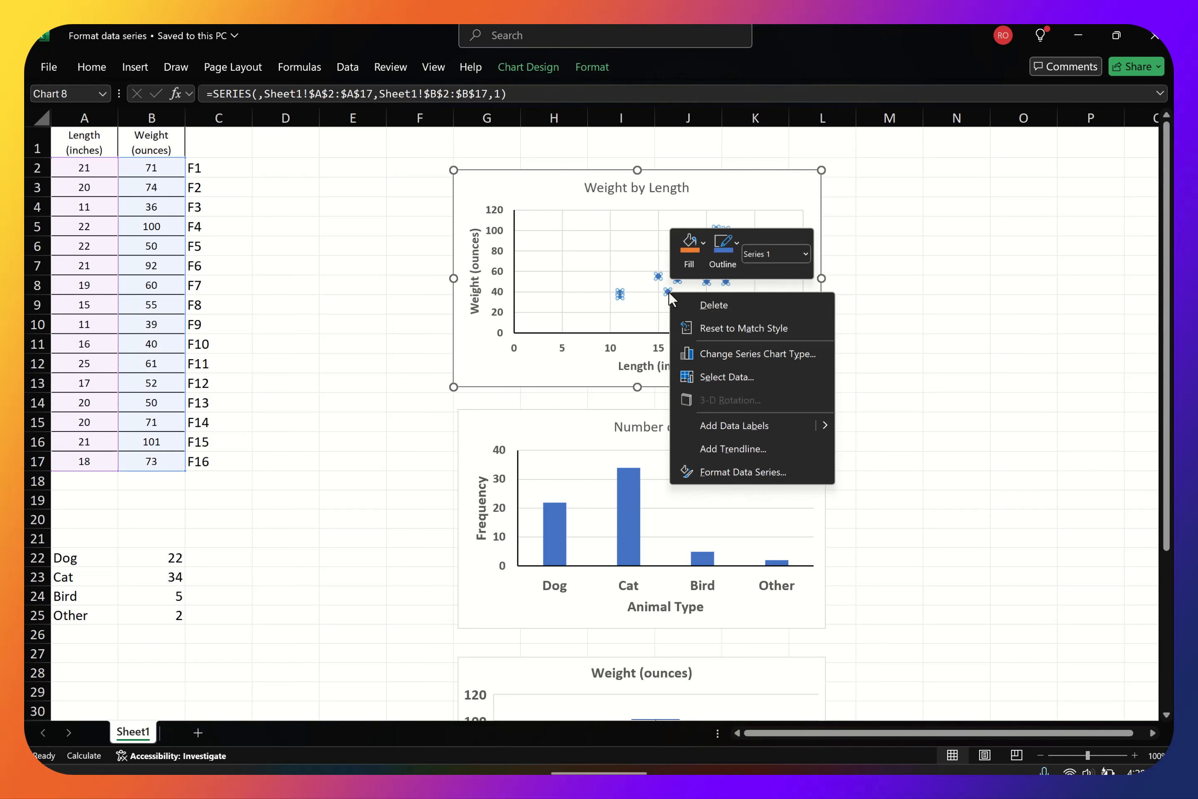
{"action": "left_click", "coordinate": [731, 475]}
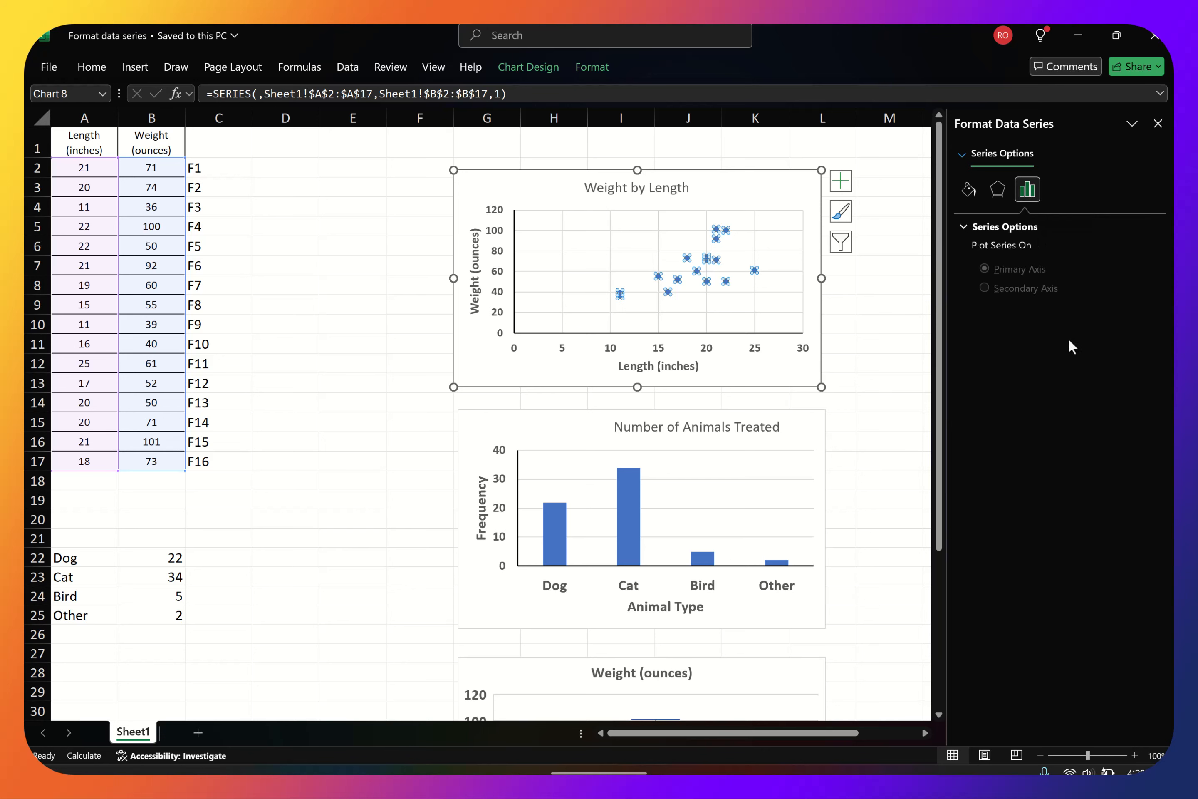
{"action": "left_click", "coordinate": [999, 192]}
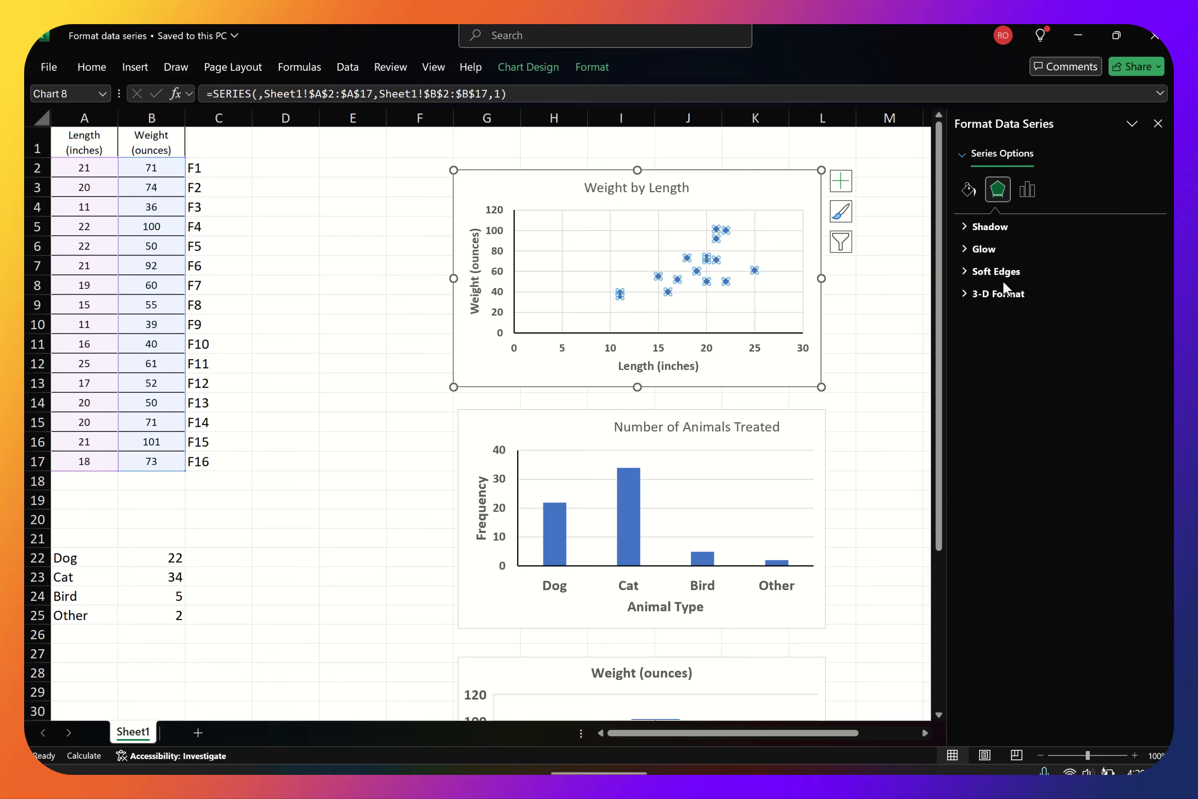
{"action": "left_click", "coordinate": [966, 191]}
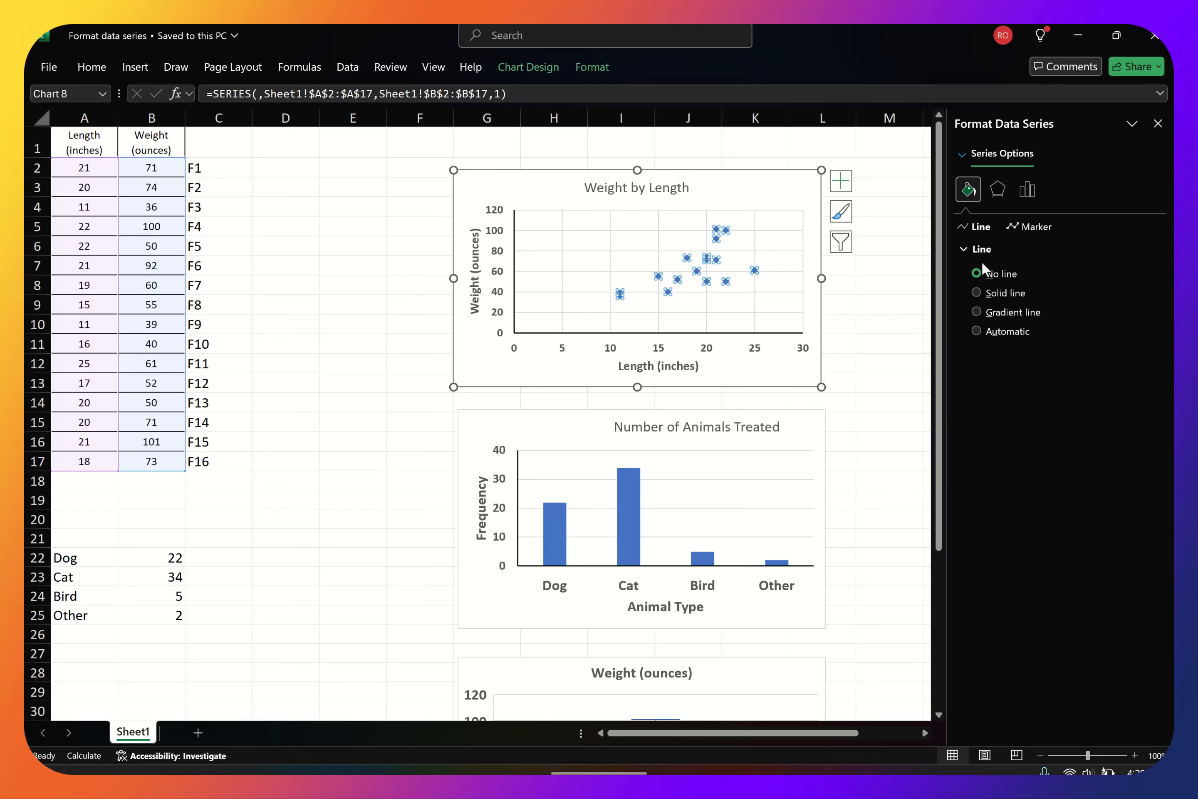
{"action": "left_click", "coordinate": [977, 293]}
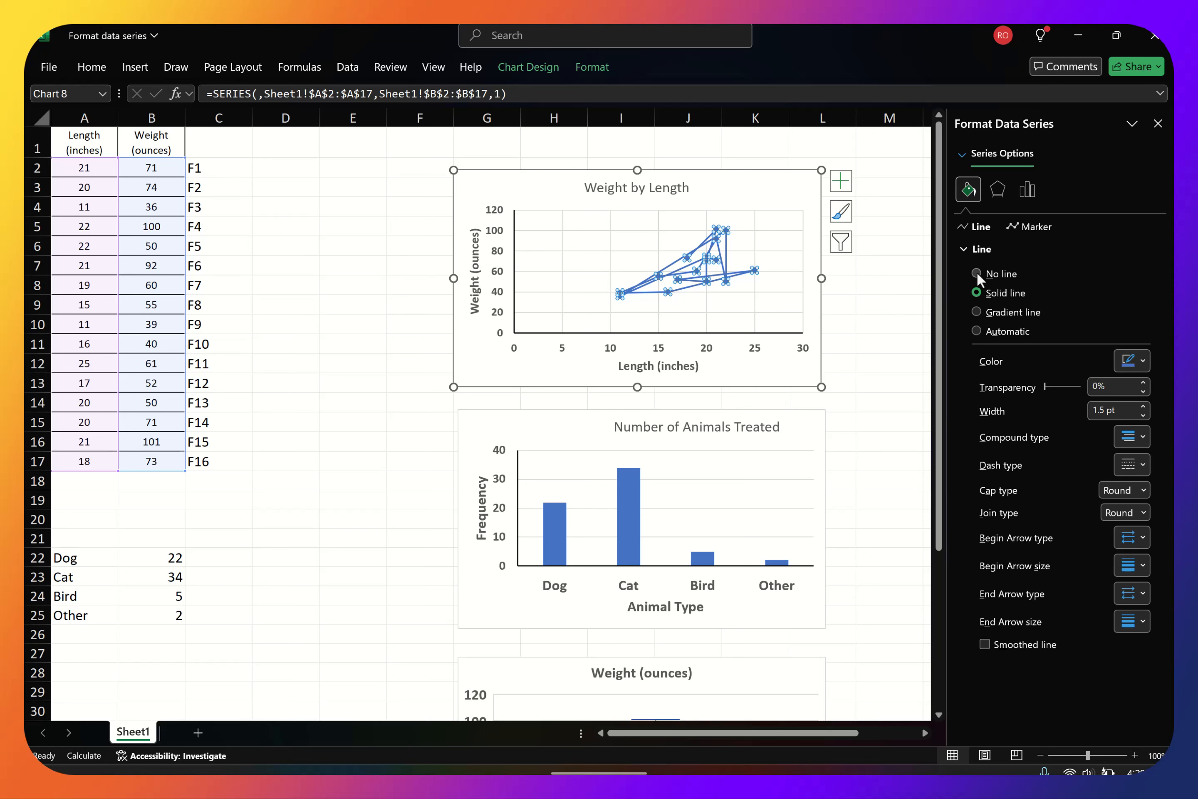
{"action": "left_click", "coordinate": [977, 273]}
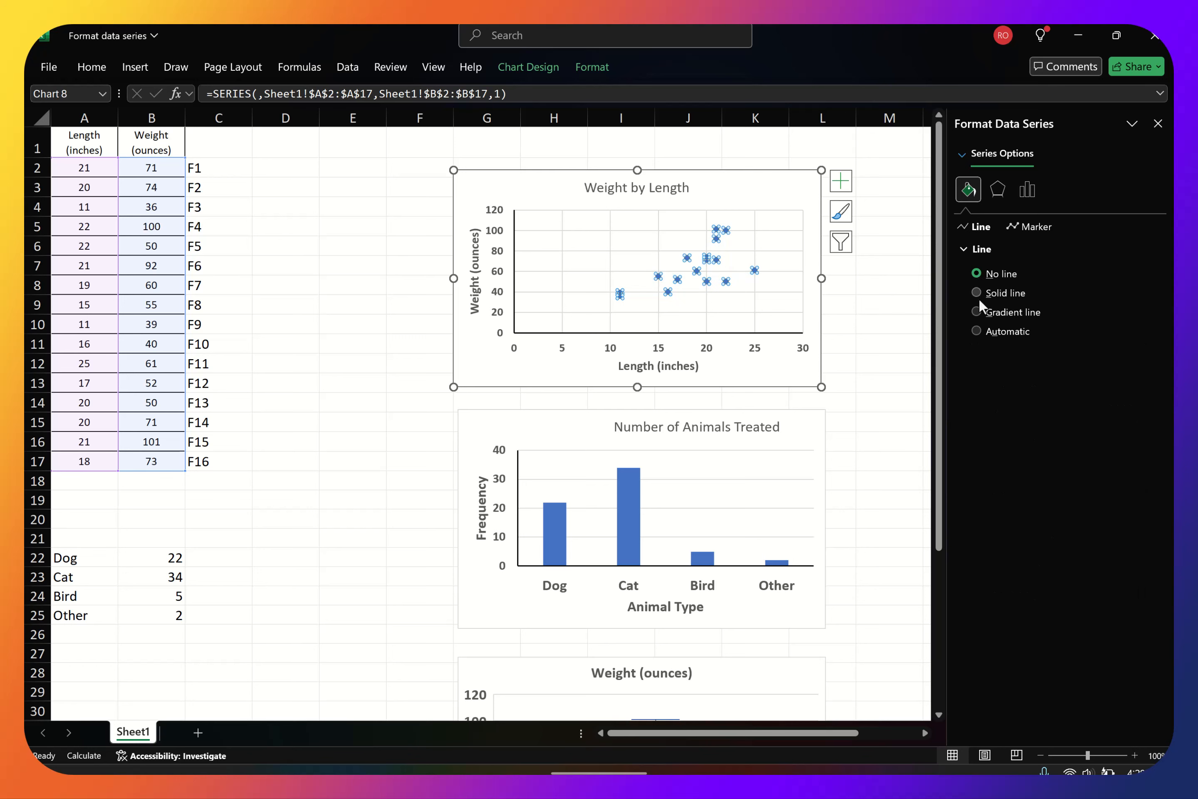
Try a larger built-in diamond marker for the scatter points before setting the marker options to automatic
{"action": "left_click", "coordinate": [1029, 226]}
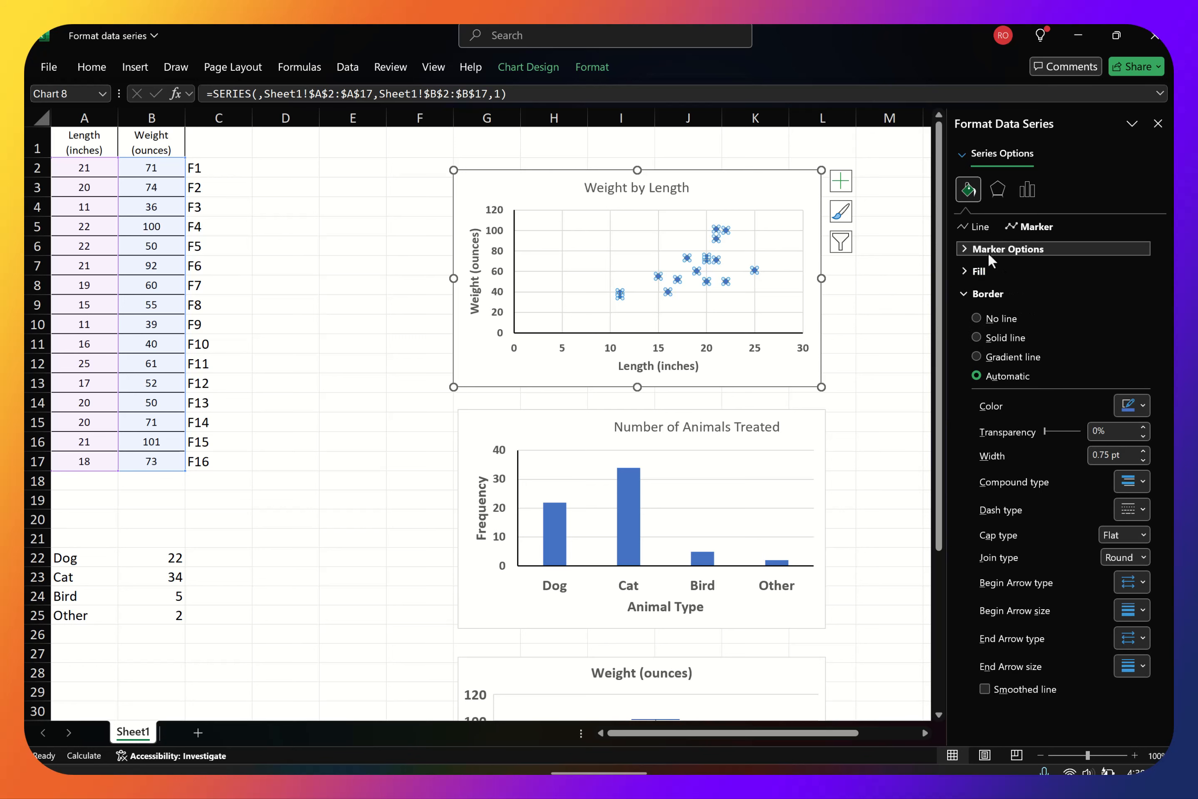
{"action": "left_click", "coordinate": [1015, 249]}
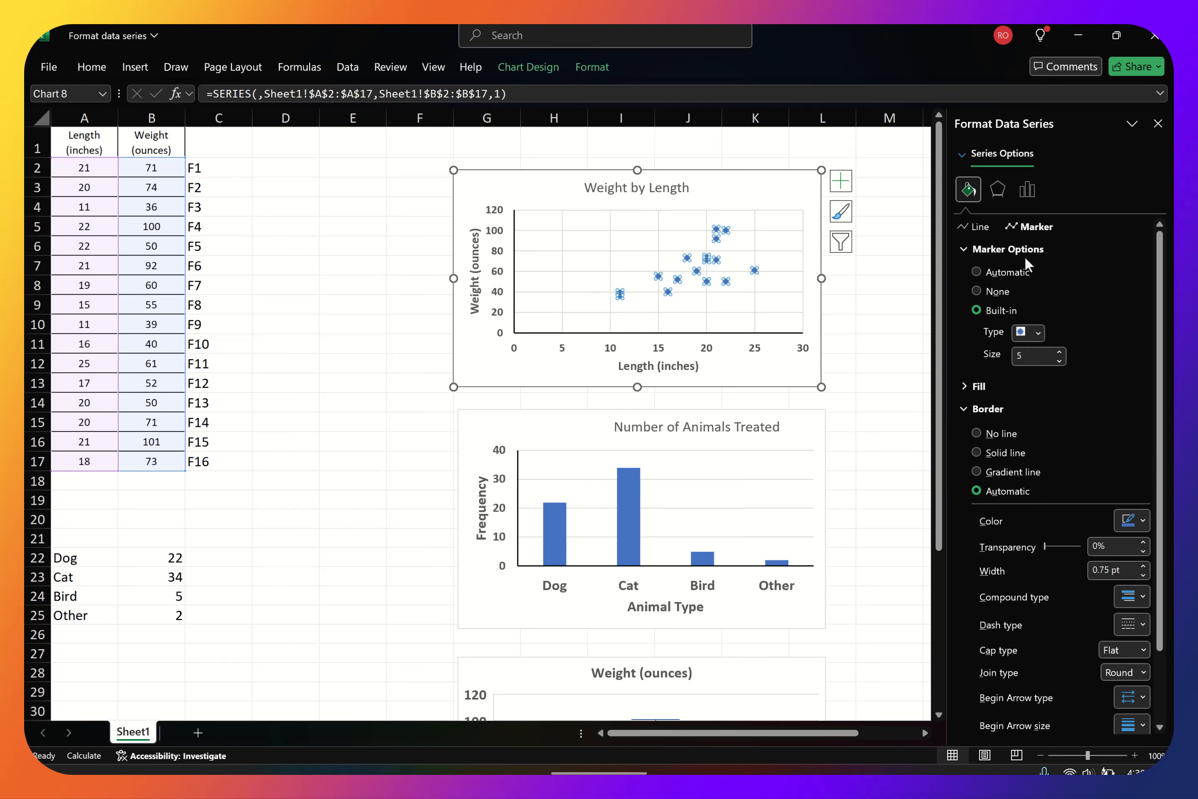
{"action": "left_click", "coordinate": [1039, 332]}
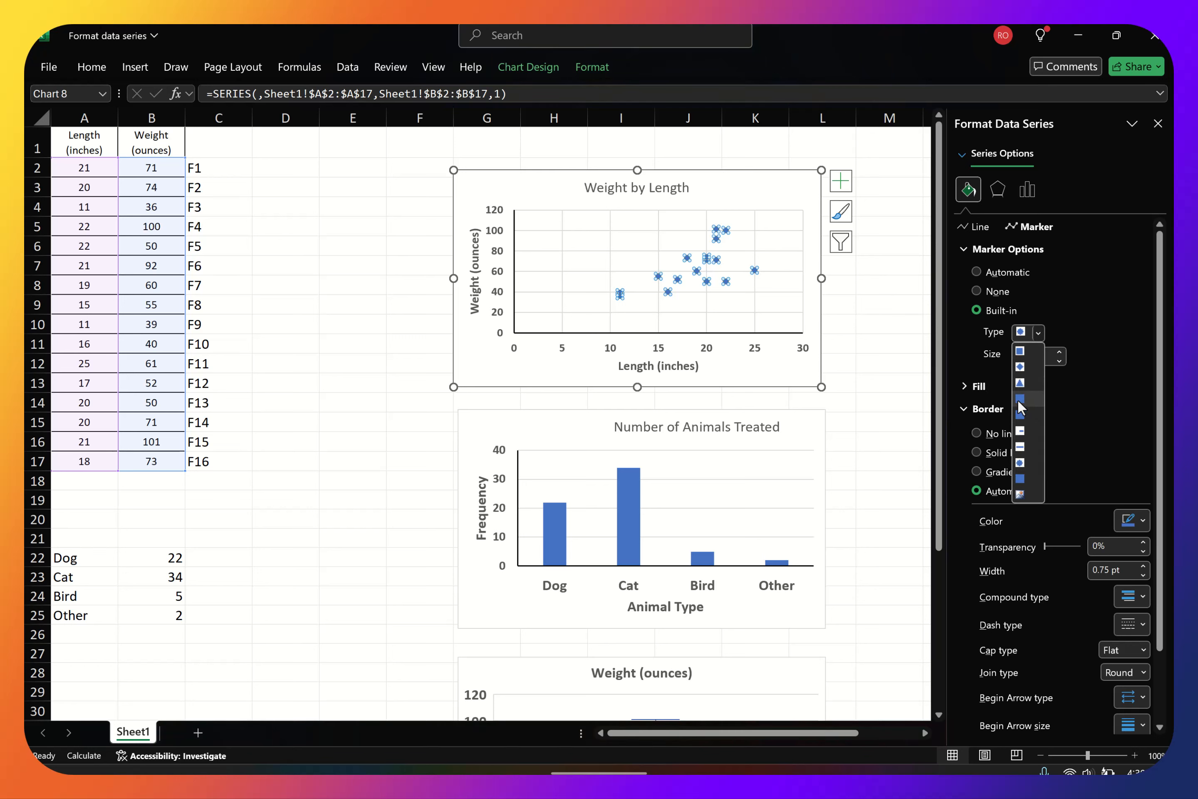
{"action": "left_click", "coordinate": [1020, 367]}
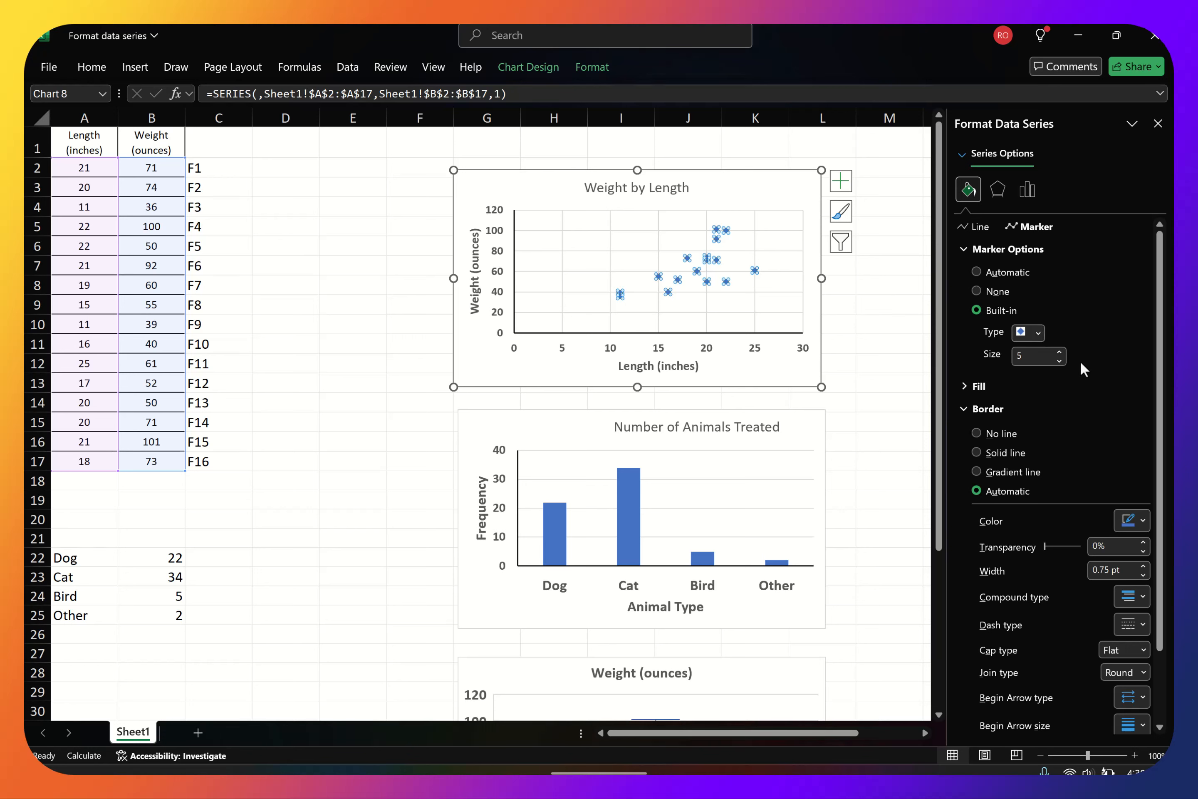
{"action": "left_click", "coordinate": [1060, 352]}
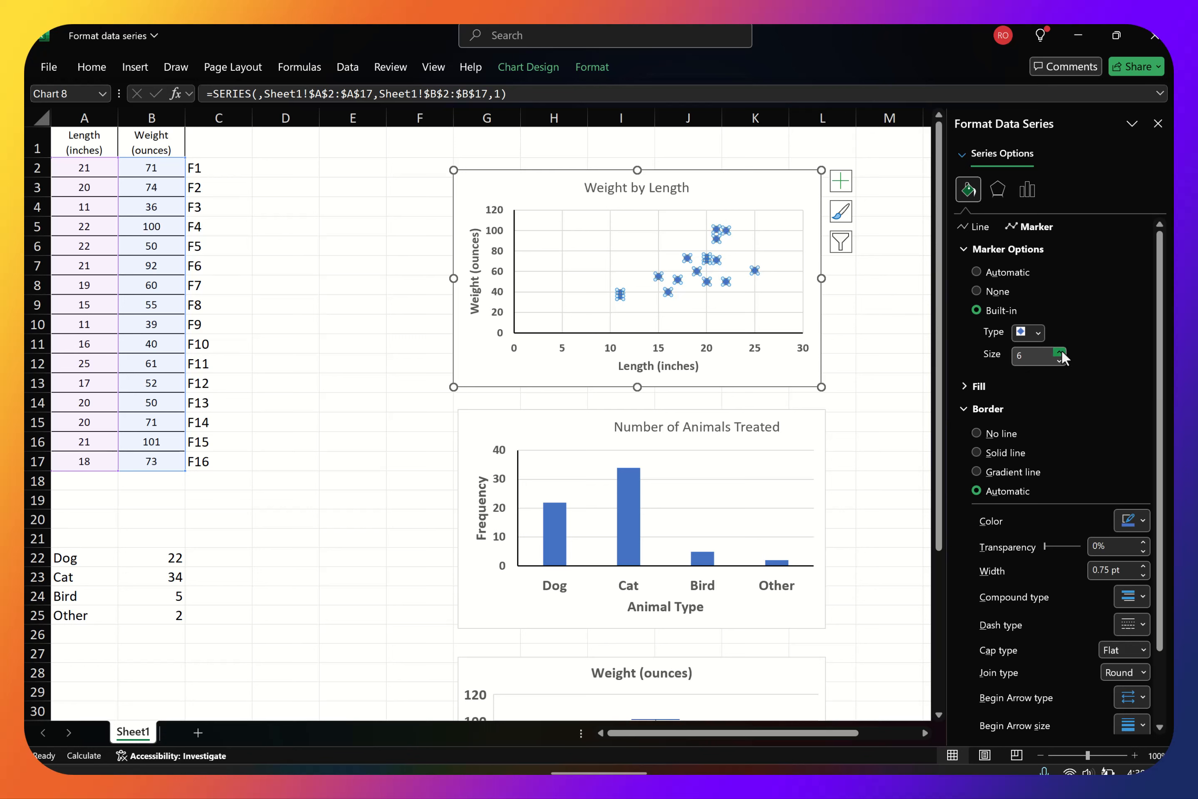
{"action": "left_click", "coordinate": [1060, 352]}
{"action": "left_click", "coordinate": [1060, 352]}
{"action": "left_click", "coordinate": [976, 272]}
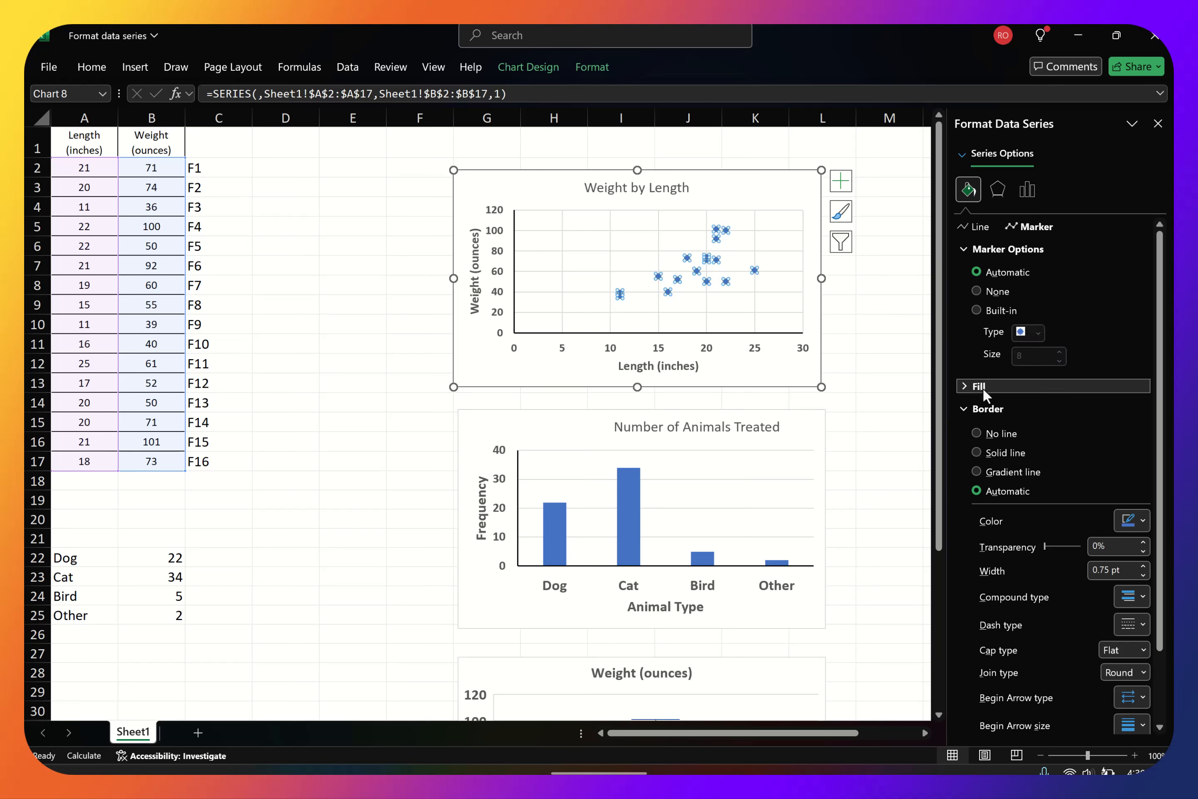
Give the scatter chart's markers a solid fill in standard red
{"action": "left_click", "coordinate": [984, 386]}
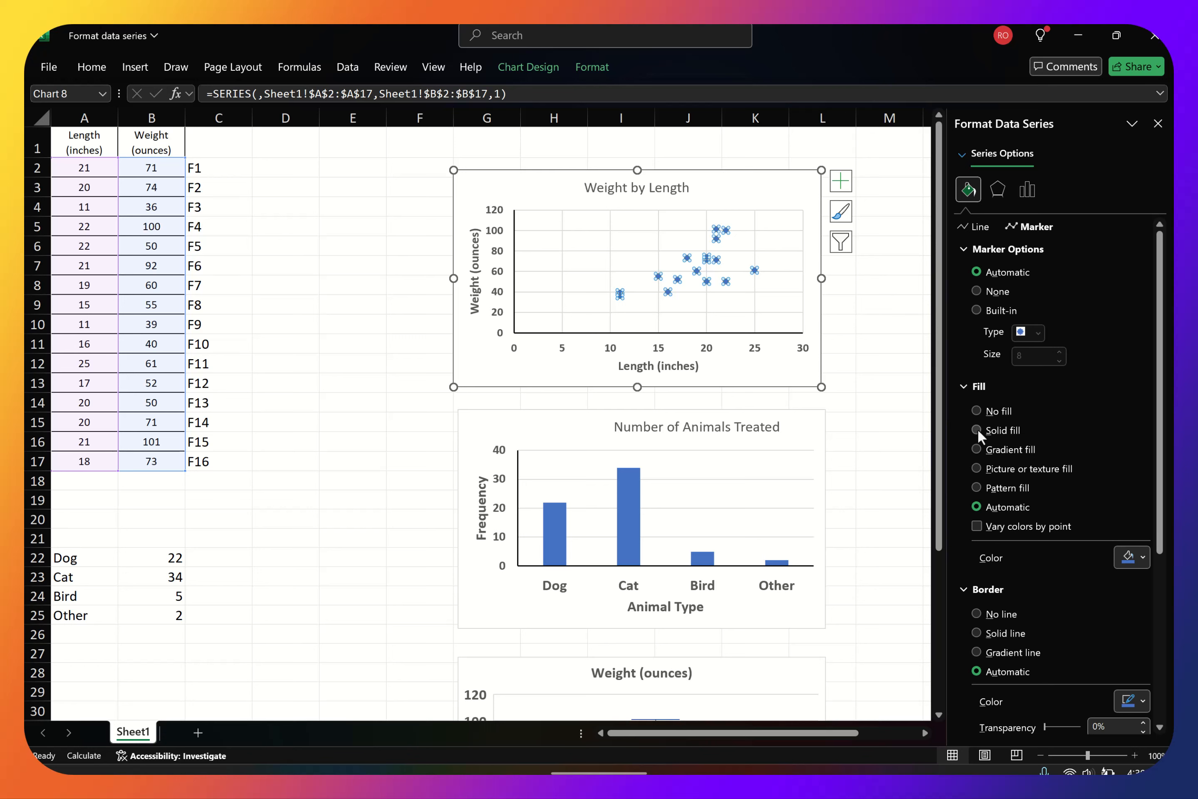
{"action": "left_click", "coordinate": [977, 430]}
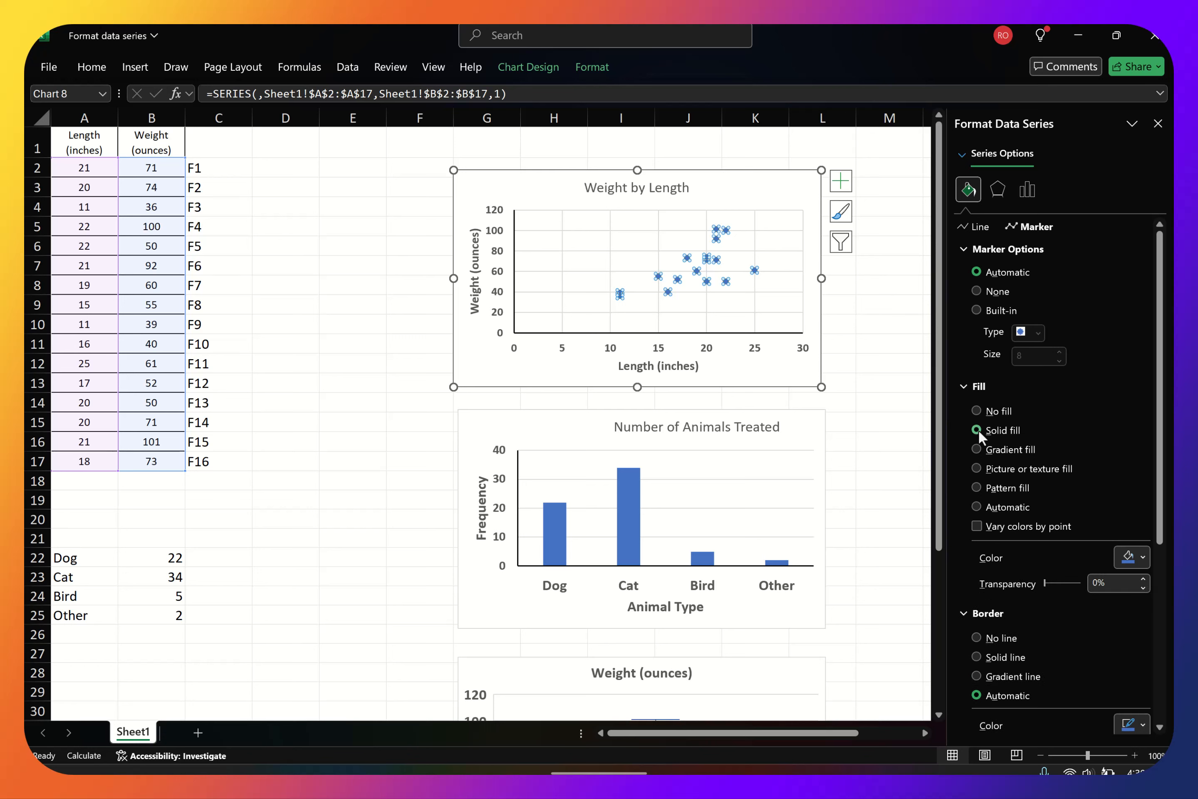
{"action": "left_click", "coordinate": [1144, 554]}
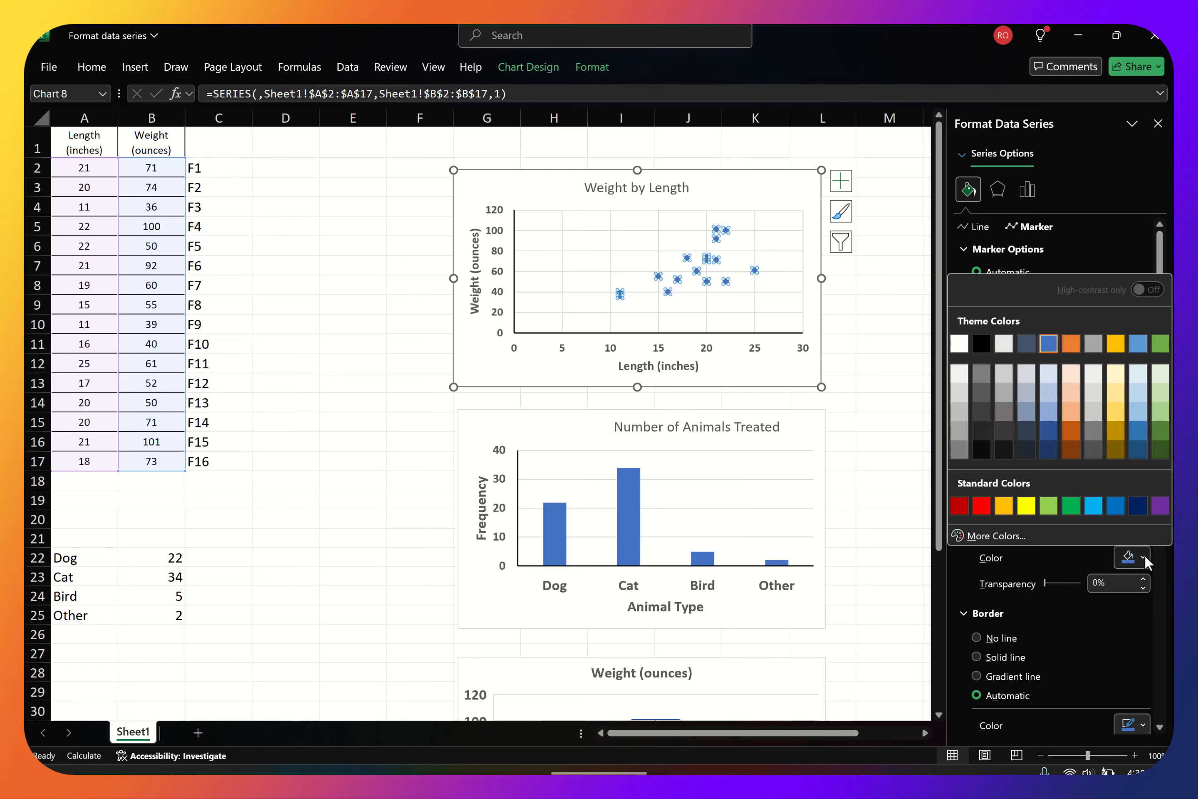
{"action": "left_click", "coordinate": [982, 506]}
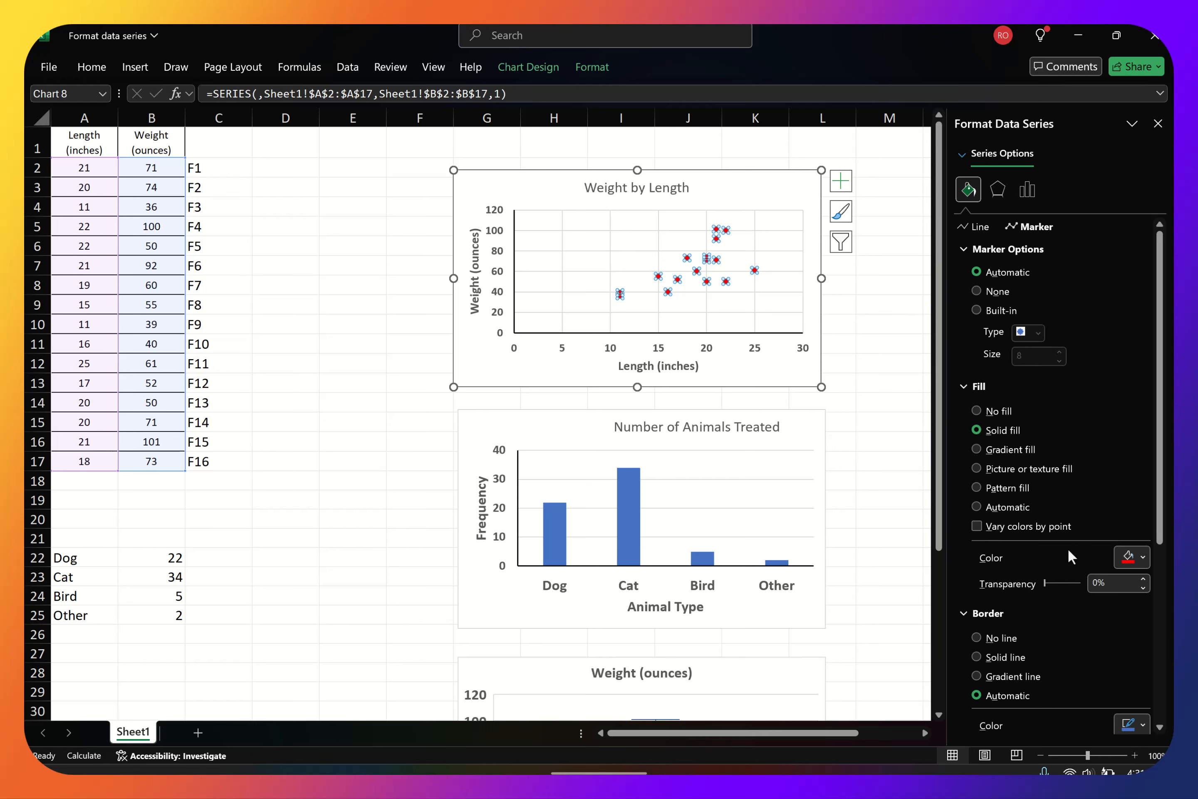
Give the scatter markers a solid red border with a width of 2.25 pt
{"action": "scroll", "coordinate": [1094, 451], "scroll_direction": "down", "scroll_amount": 3}
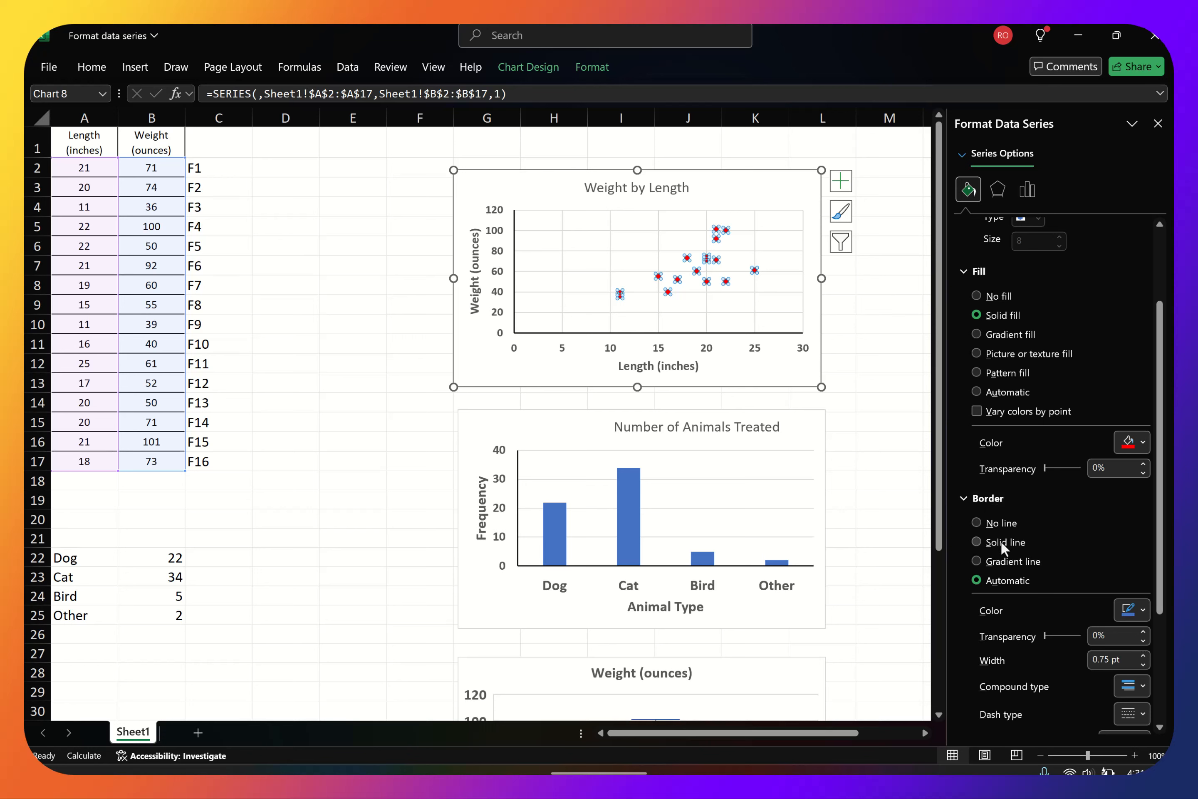
{"action": "left_click", "coordinate": [977, 542]}
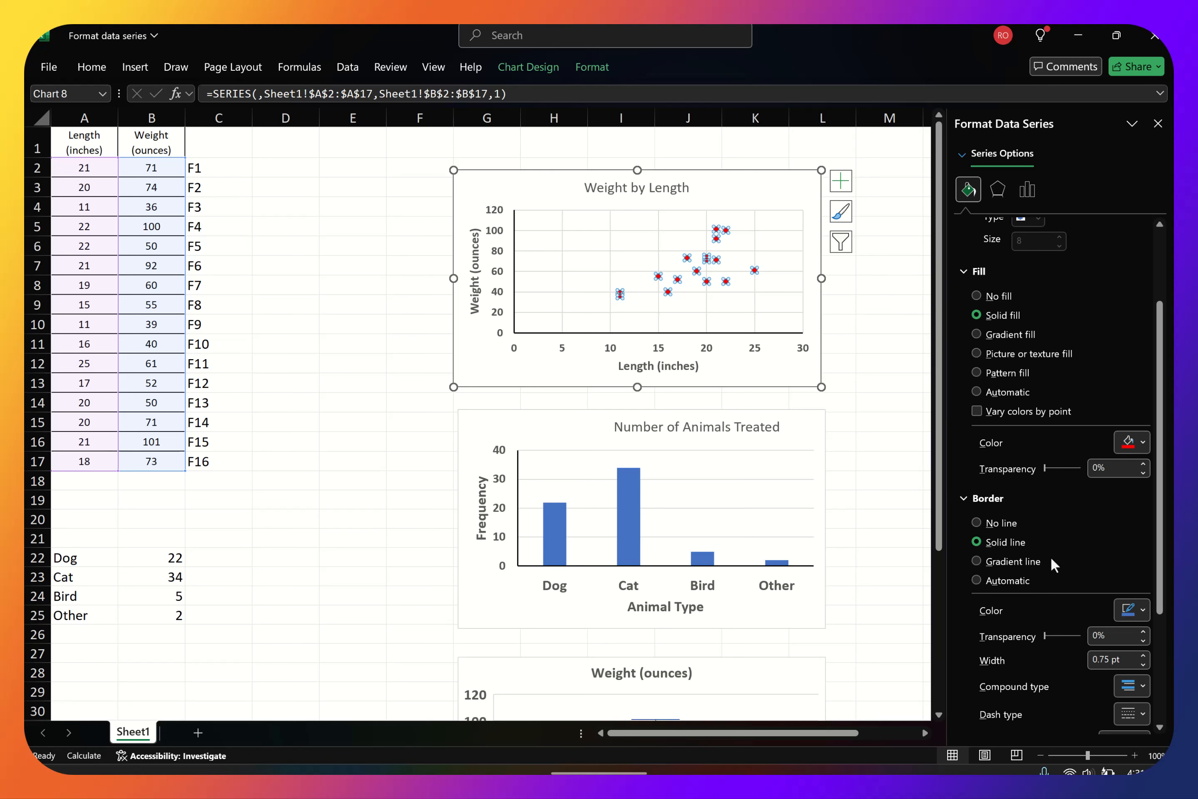
{"action": "left_click", "coordinate": [1143, 610]}
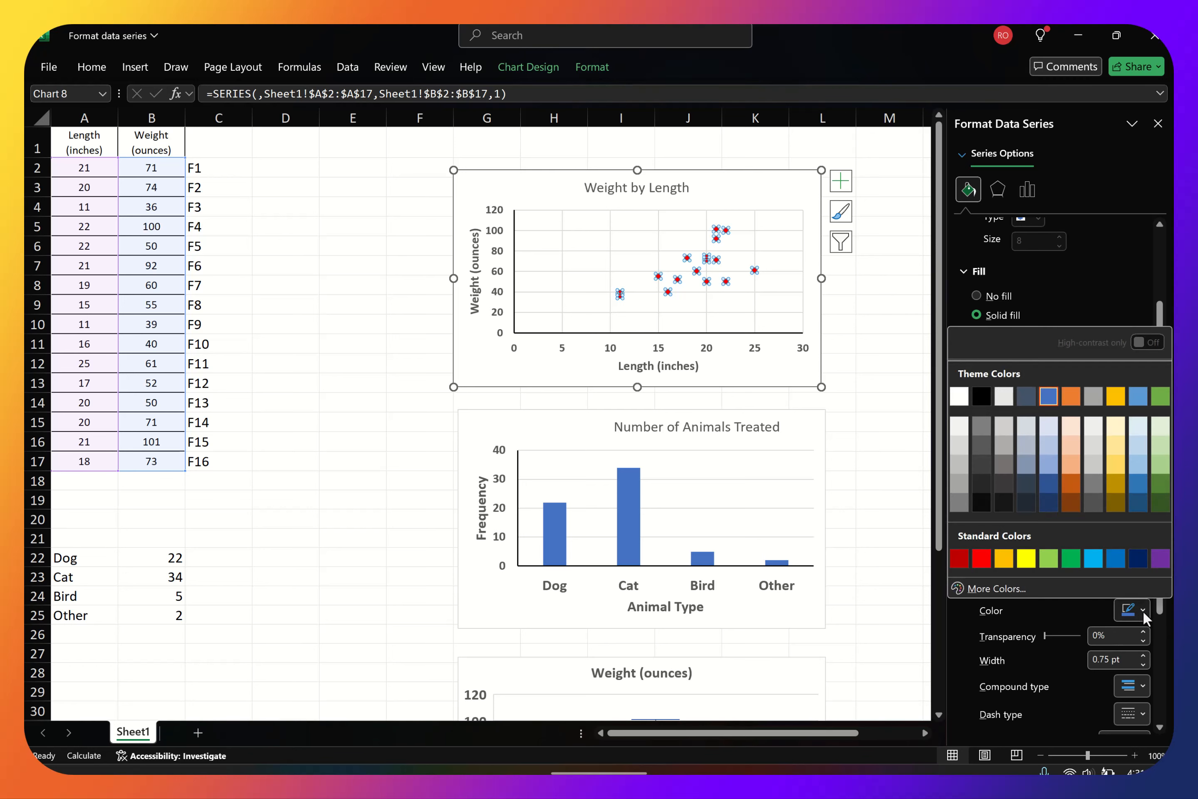
{"action": "left_click", "coordinate": [981, 557]}
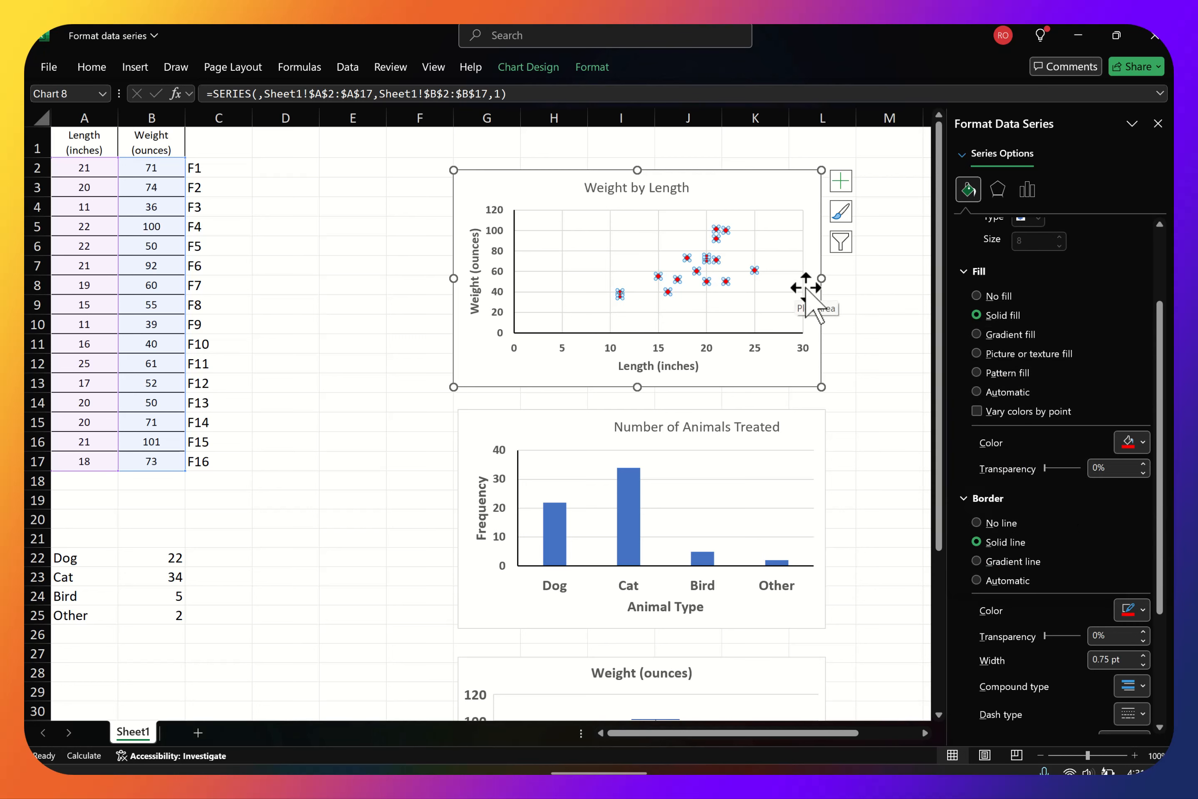
{"action": "left_click", "coordinate": [1144, 655]}
{"action": "left_click", "coordinate": [1144, 655]}
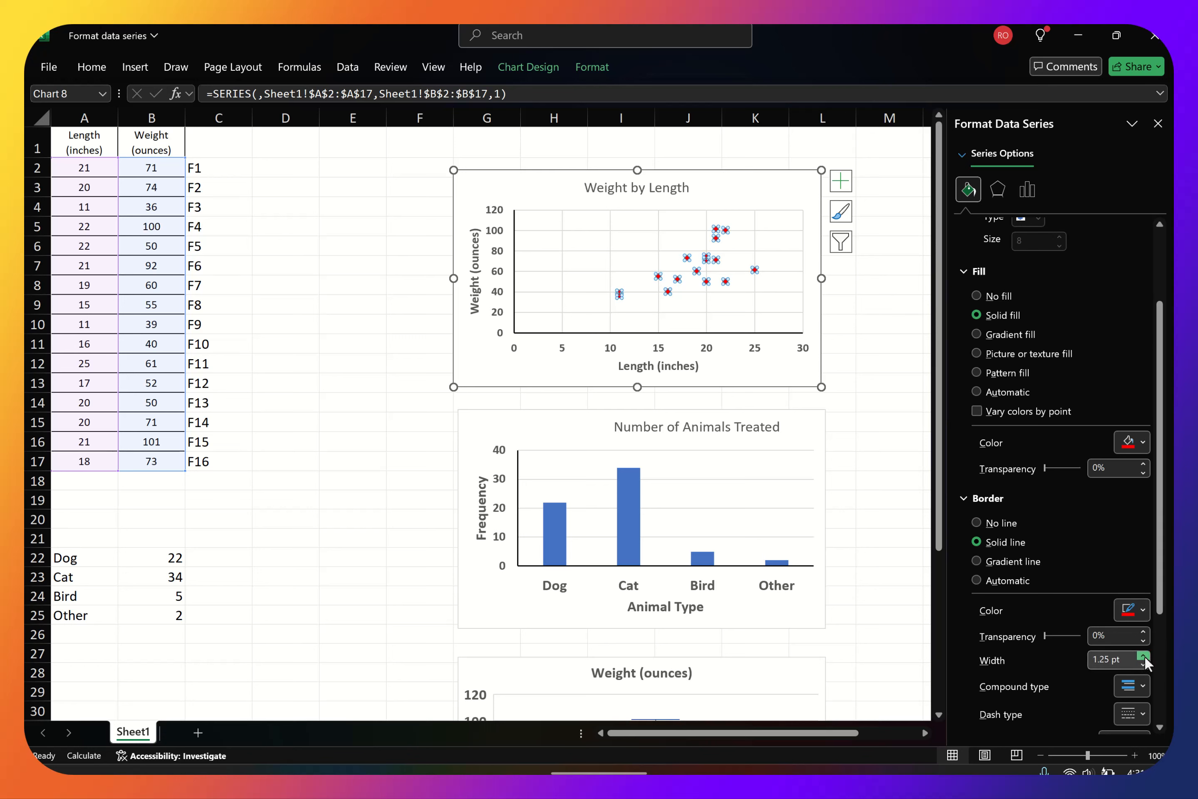
{"action": "left_click", "coordinate": [1144, 654]}
{"action": "left_click", "coordinate": [1144, 655]}
{"action": "left_click", "coordinate": [1144, 655]}
{"action": "left_click", "coordinate": [1143, 655]}
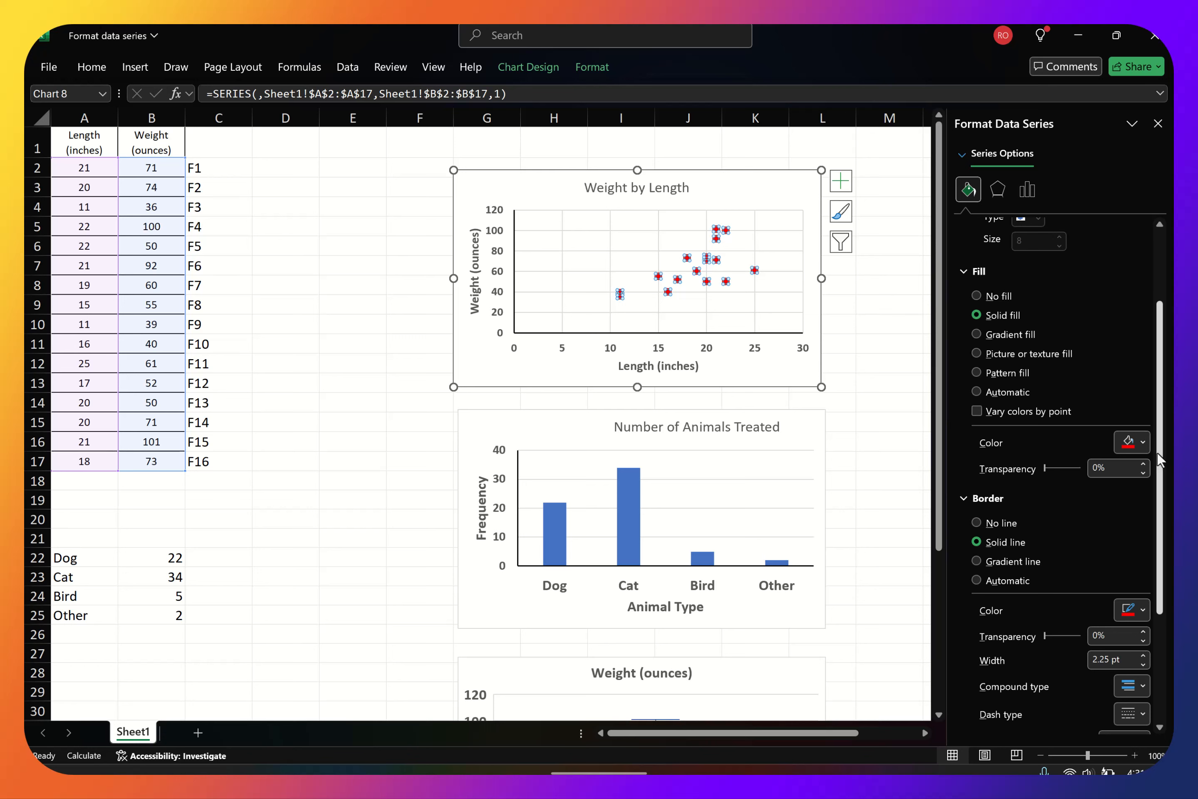
Change the scatter markers' fill to the gold theme color, look over the remaining border options and deselect the chart
{"action": "left_click", "coordinate": [1148, 441]}
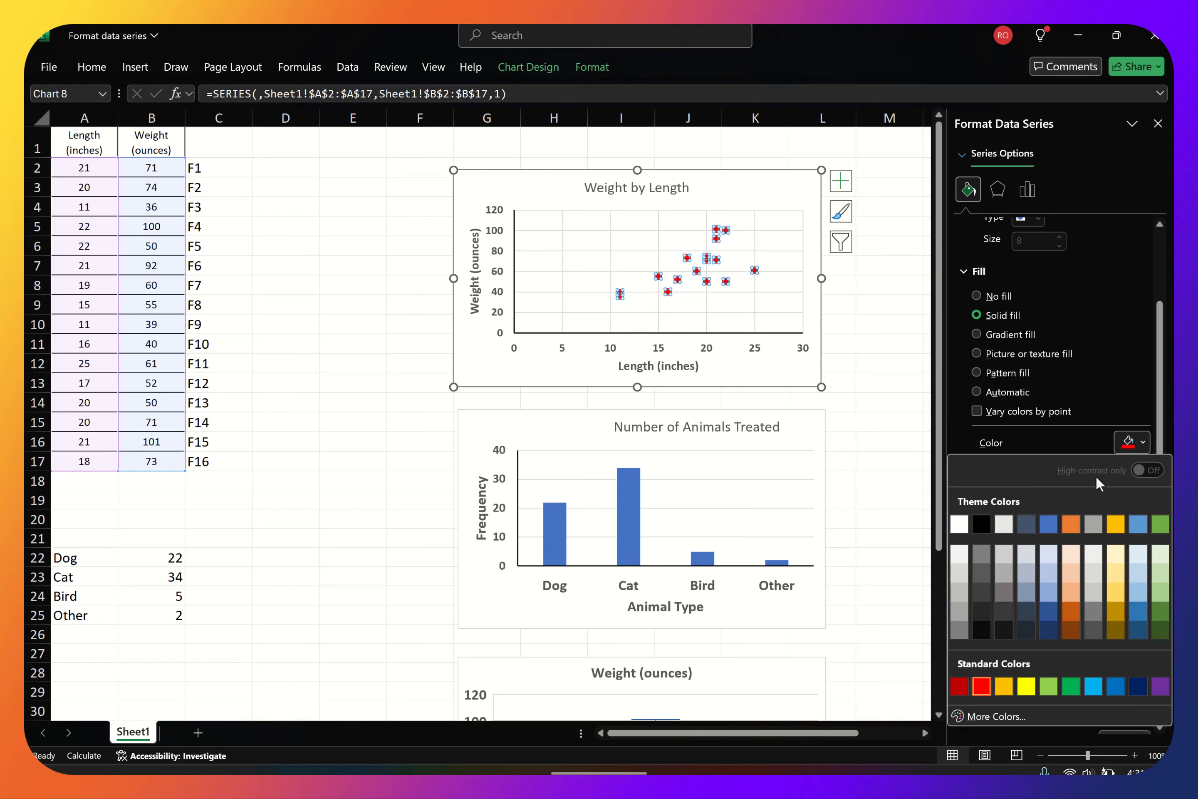
{"action": "left_click", "coordinate": [1116, 523]}
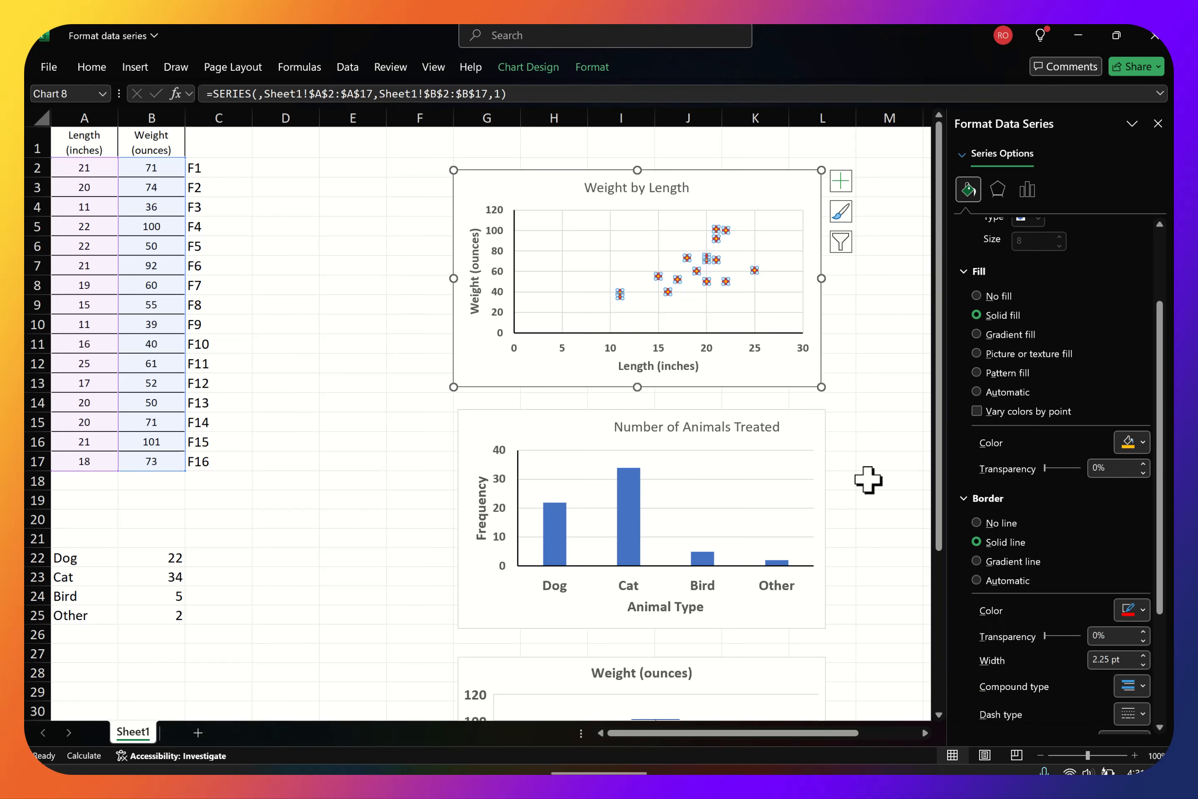
{"action": "scroll", "coordinate": [1045, 596], "scroll_direction": "down", "scroll_amount": 2}
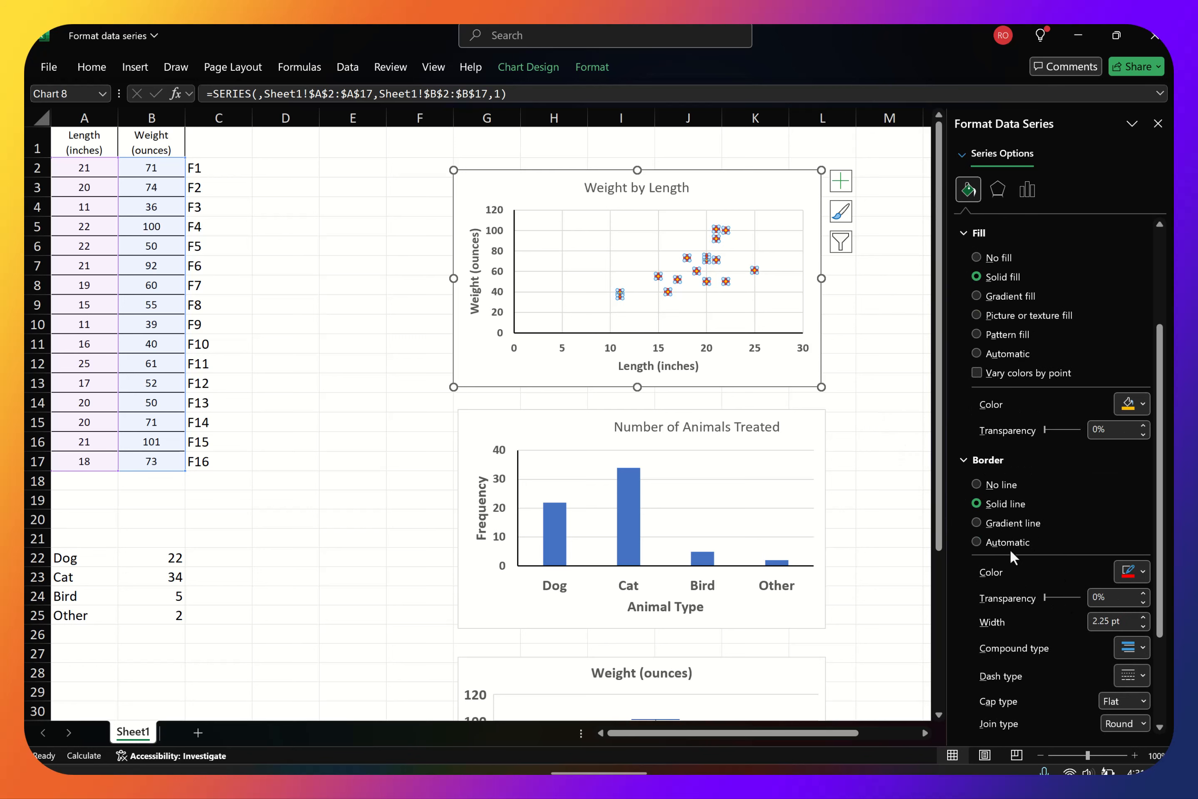
{"action": "scroll", "coordinate": [1098, 599], "scroll_direction": "down", "scroll_amount": 2}
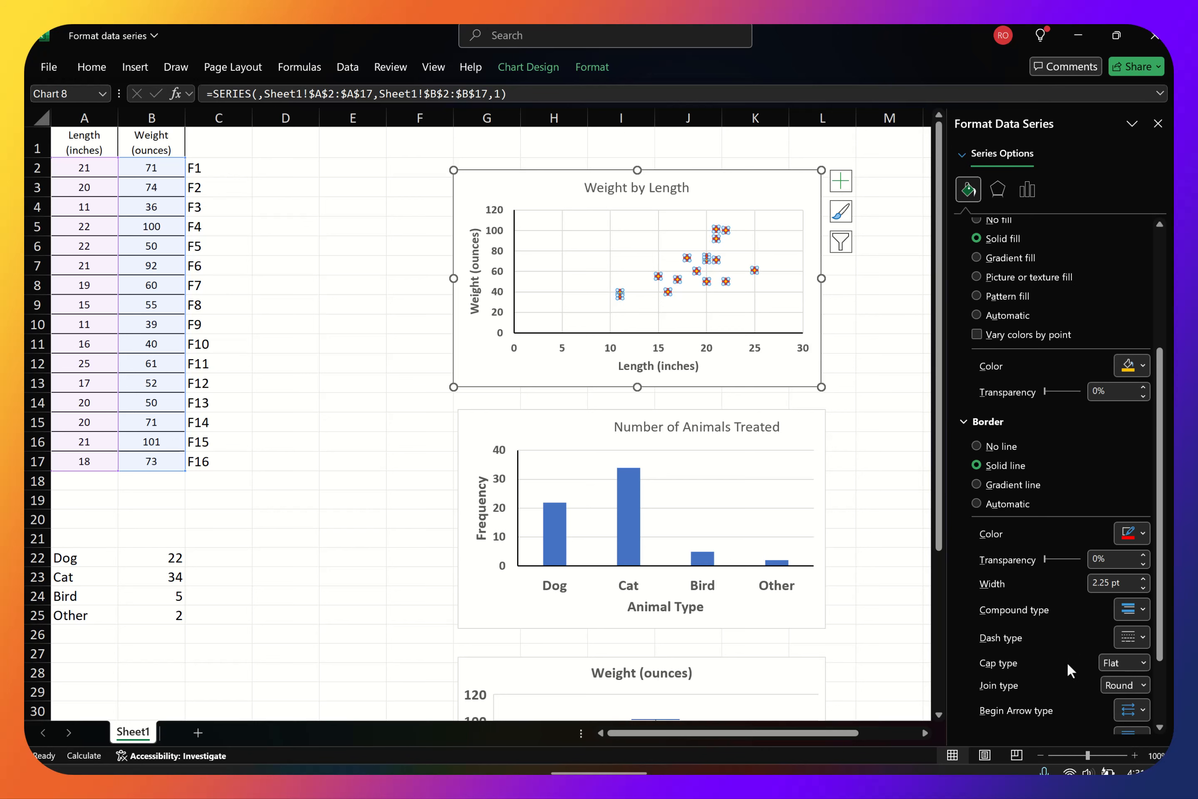
{"action": "scroll", "coordinate": [1067, 663], "scroll_direction": "down", "scroll_amount": 2}
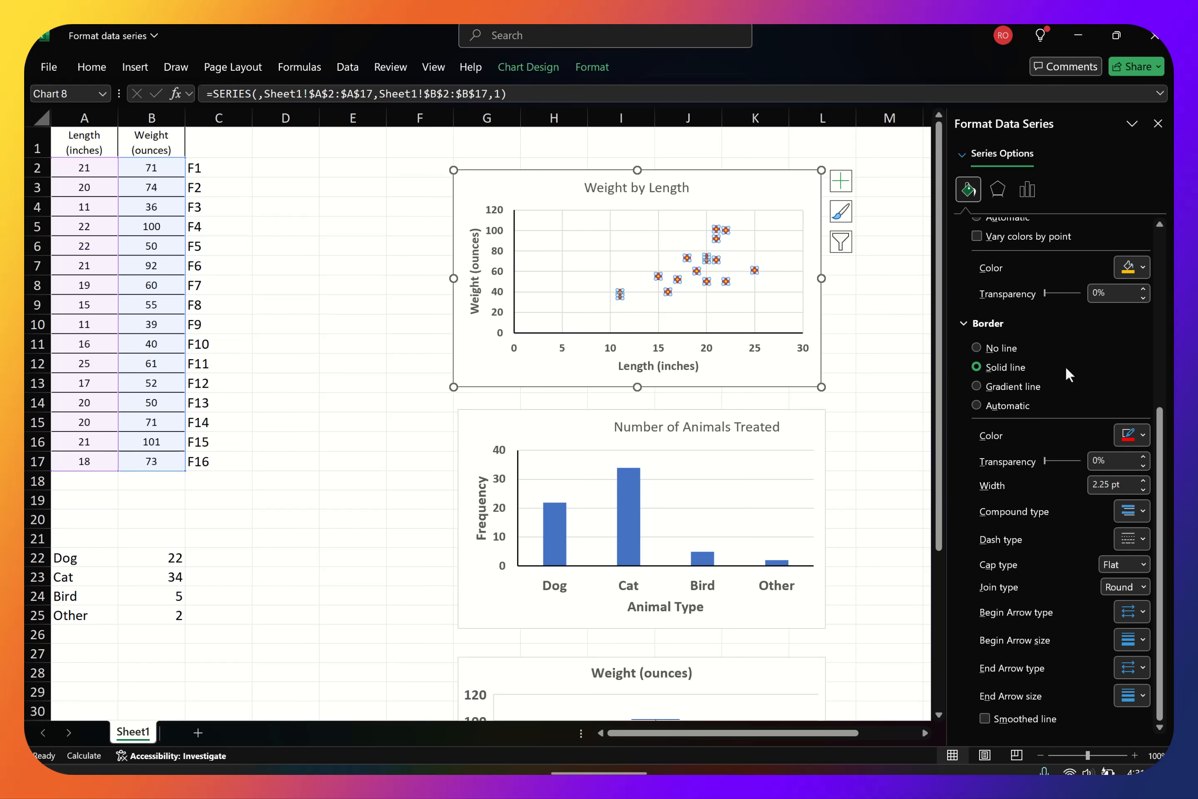
{"action": "left_click", "coordinate": [918, 458]}
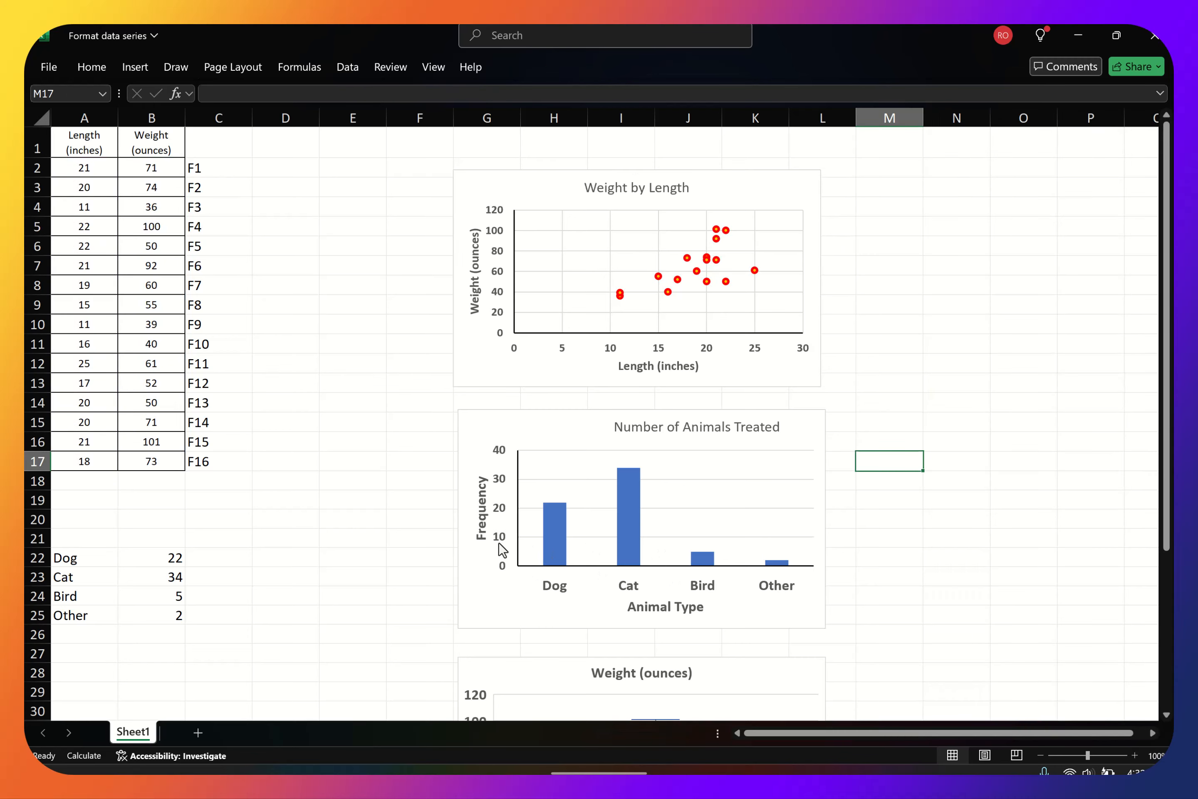
Open the series formatting of the Number of Animals Treated columns and set the gap width to 246% after trying 500% and 0%
{"action": "mouse_move", "coordinate": [636, 528]}
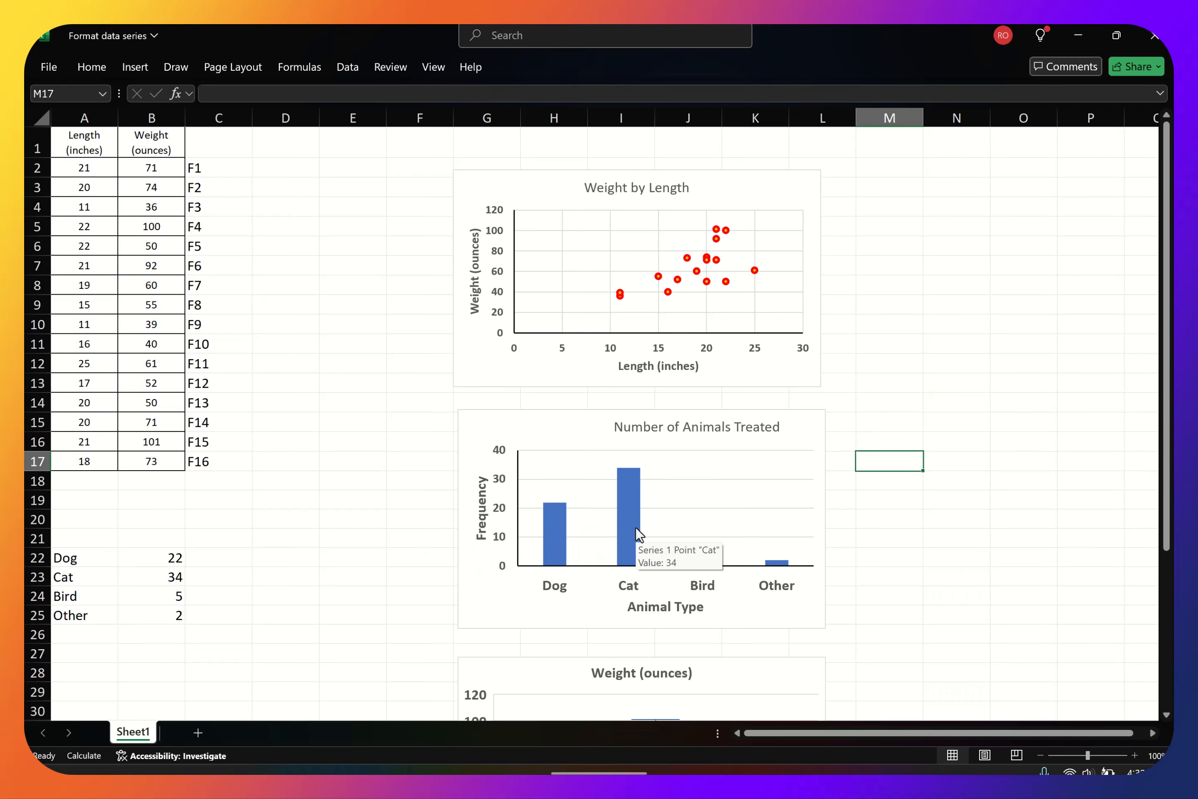
{"action": "left_click", "coordinate": [630, 524]}
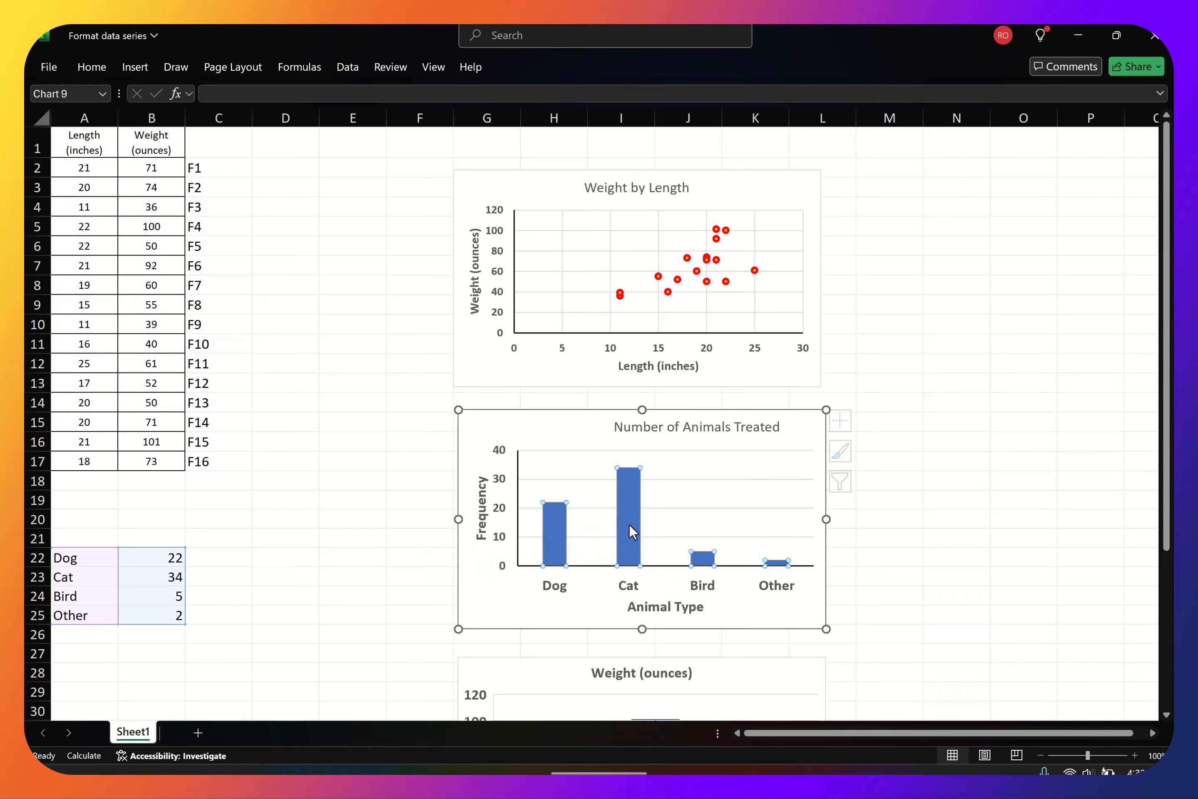
{"action": "right_click", "coordinate": [627, 524]}
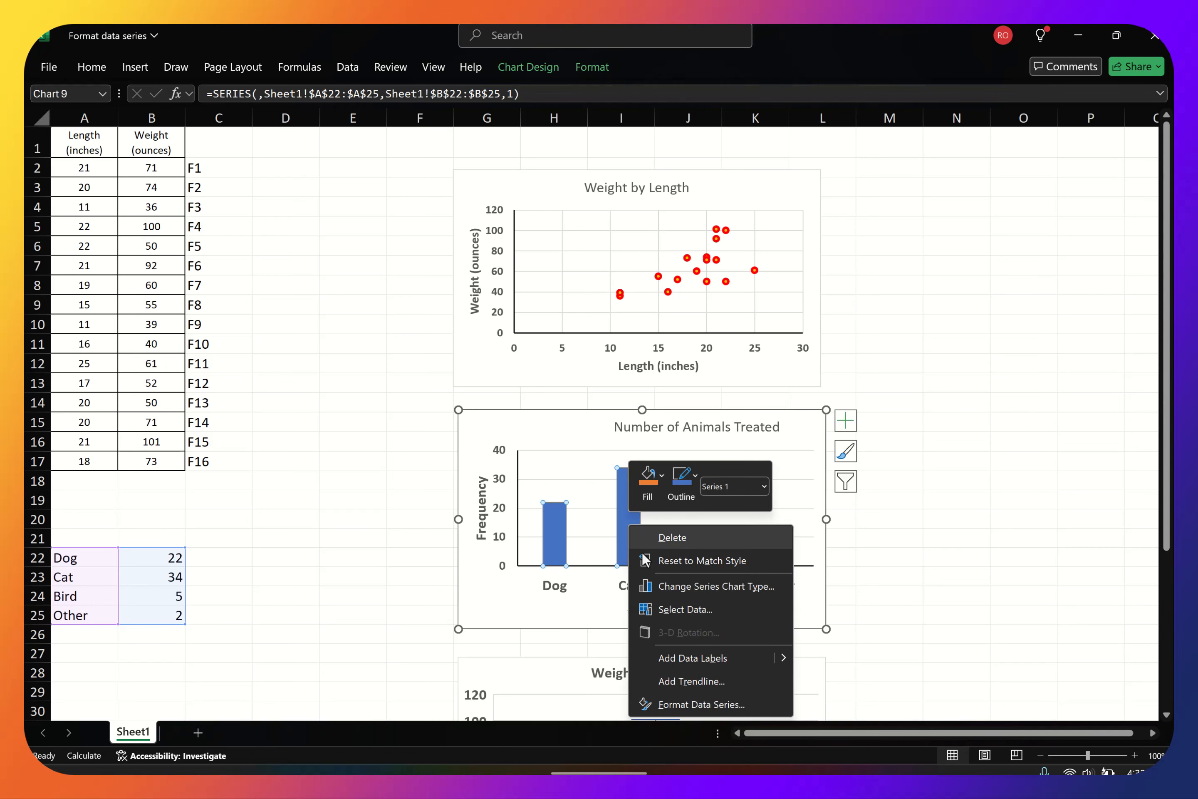
{"action": "left_click", "coordinate": [706, 704]}
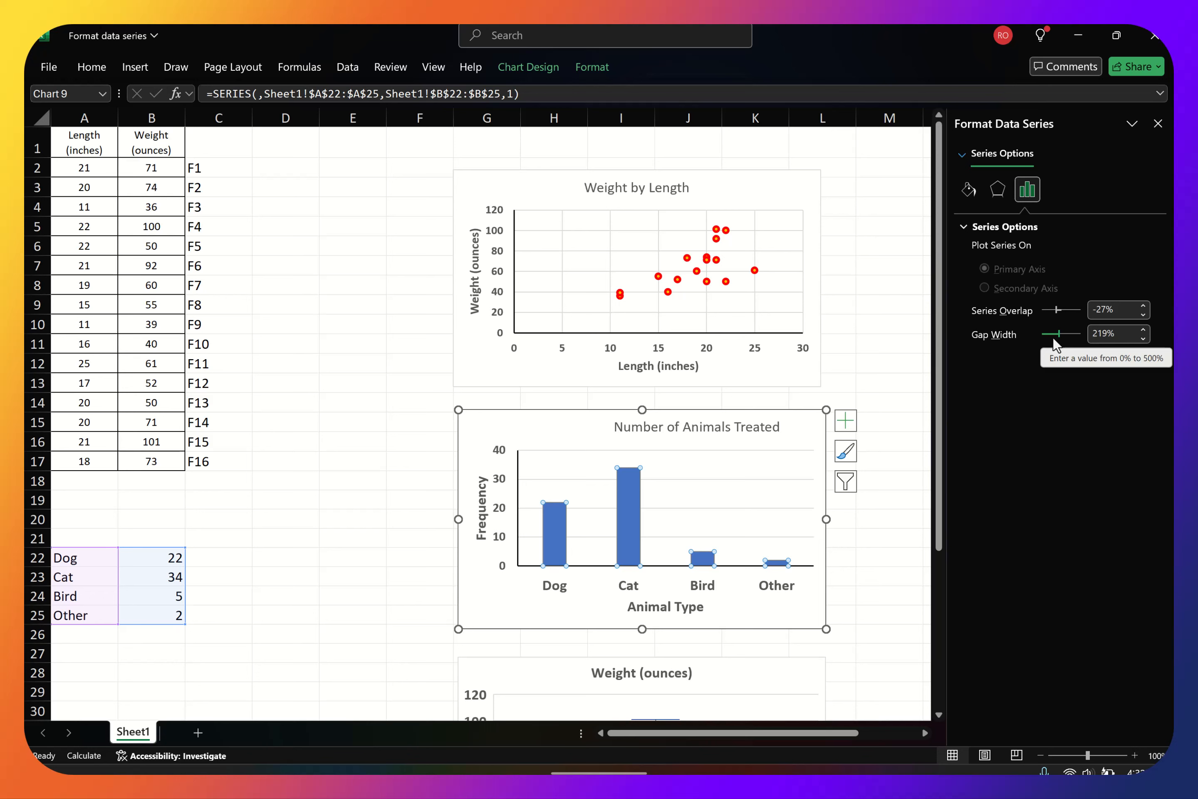
{"action": "left_click_drag", "start_coordinate": [1060, 335], "coordinate": [1082, 335]}
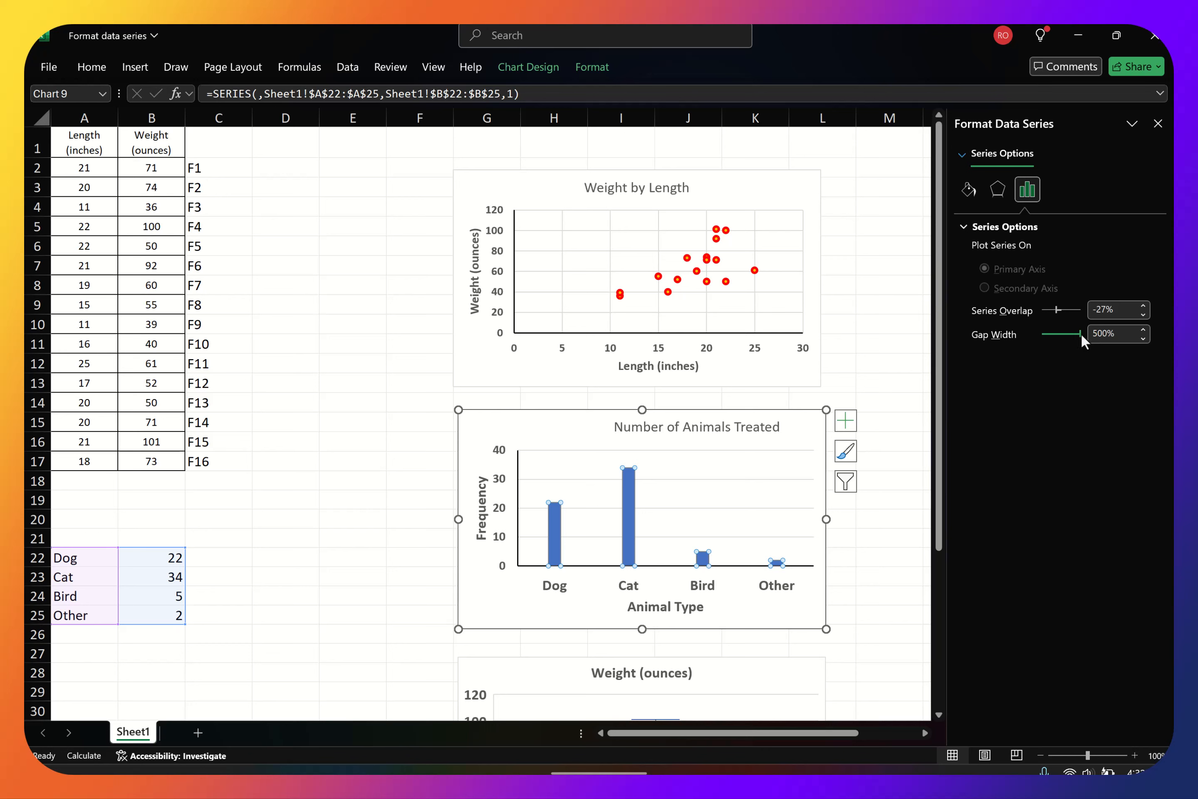
{"action": "left_click_drag", "start_coordinate": [1082, 333], "coordinate": [1038, 337]}
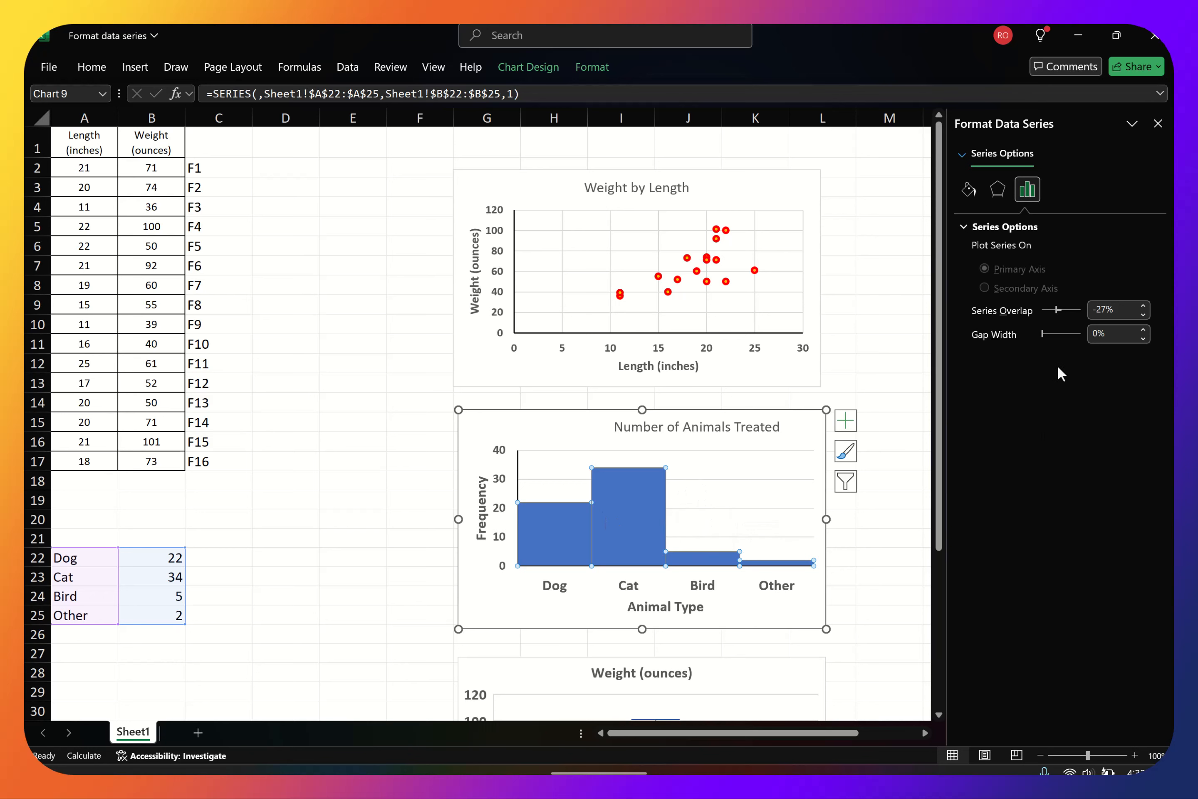
{"action": "left_click_drag", "start_coordinate": [1042, 331], "coordinate": [1061, 333]}
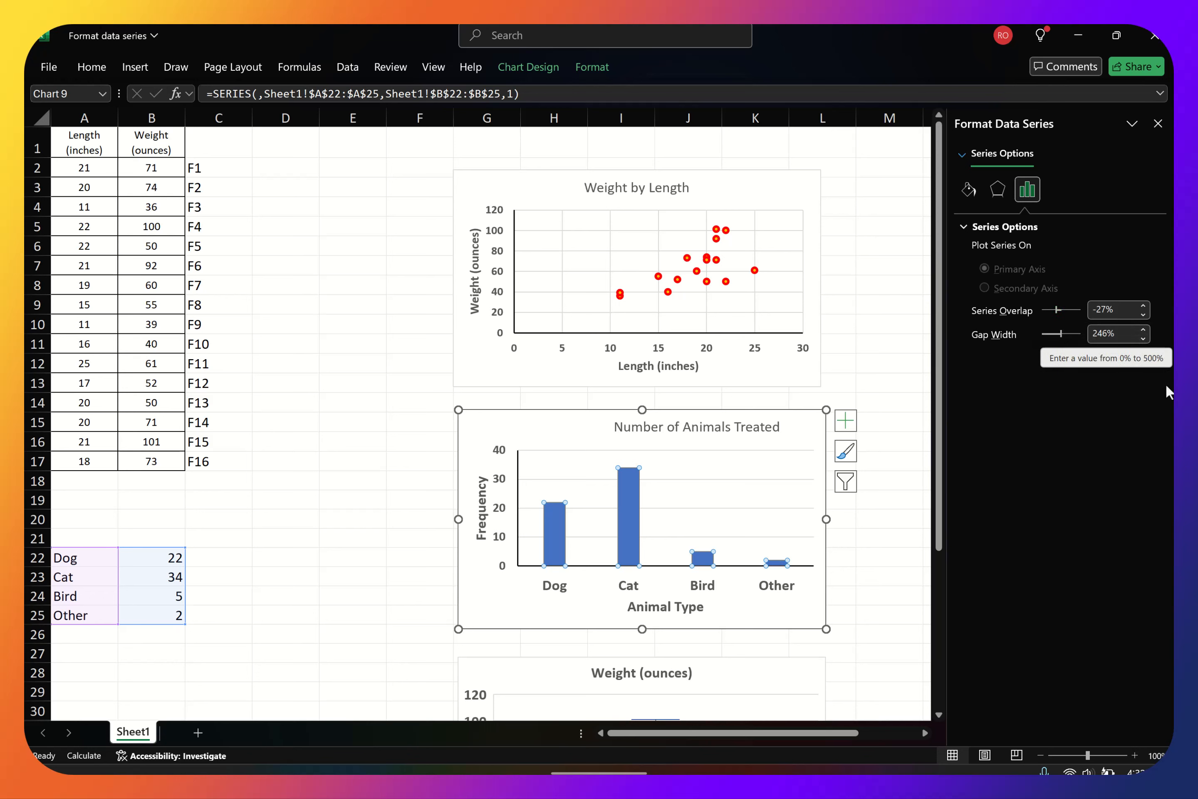
Look over the effects options and give the Number of Animals Treated columns a solid gold fill
{"action": "left_click", "coordinate": [997, 191]}
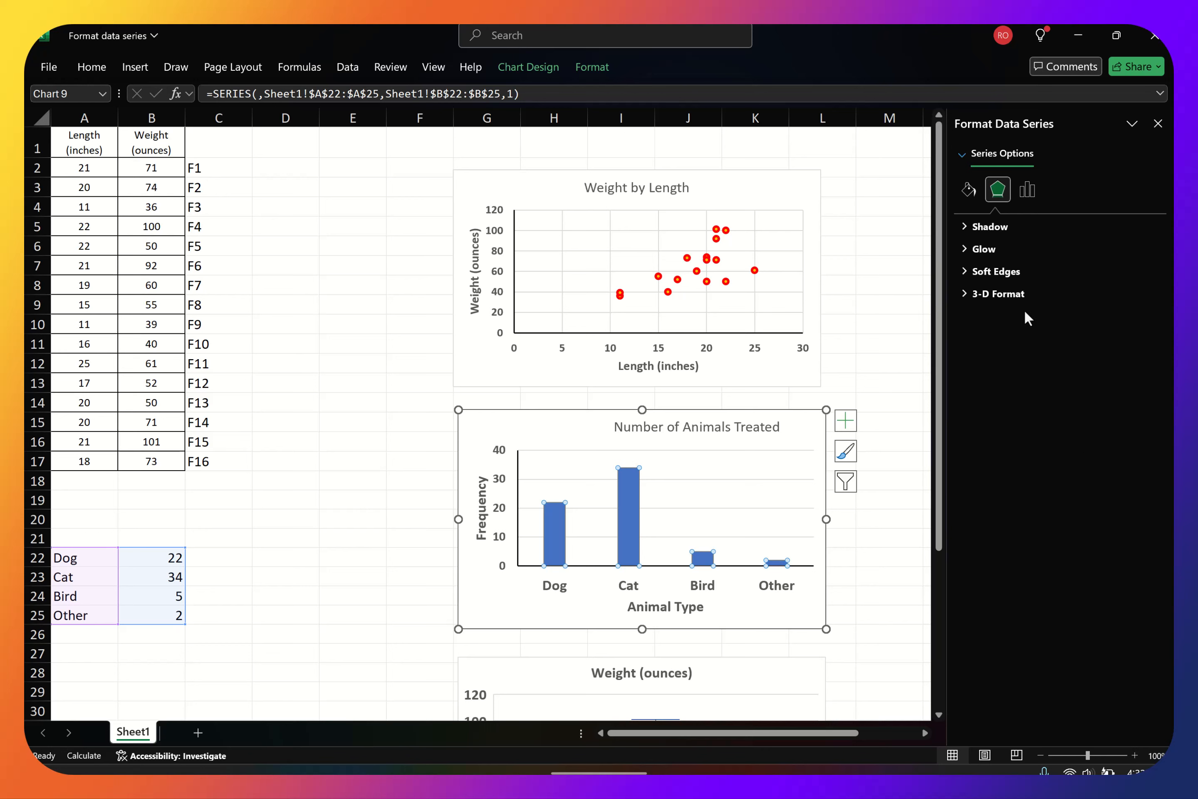
{"action": "left_click", "coordinate": [972, 192]}
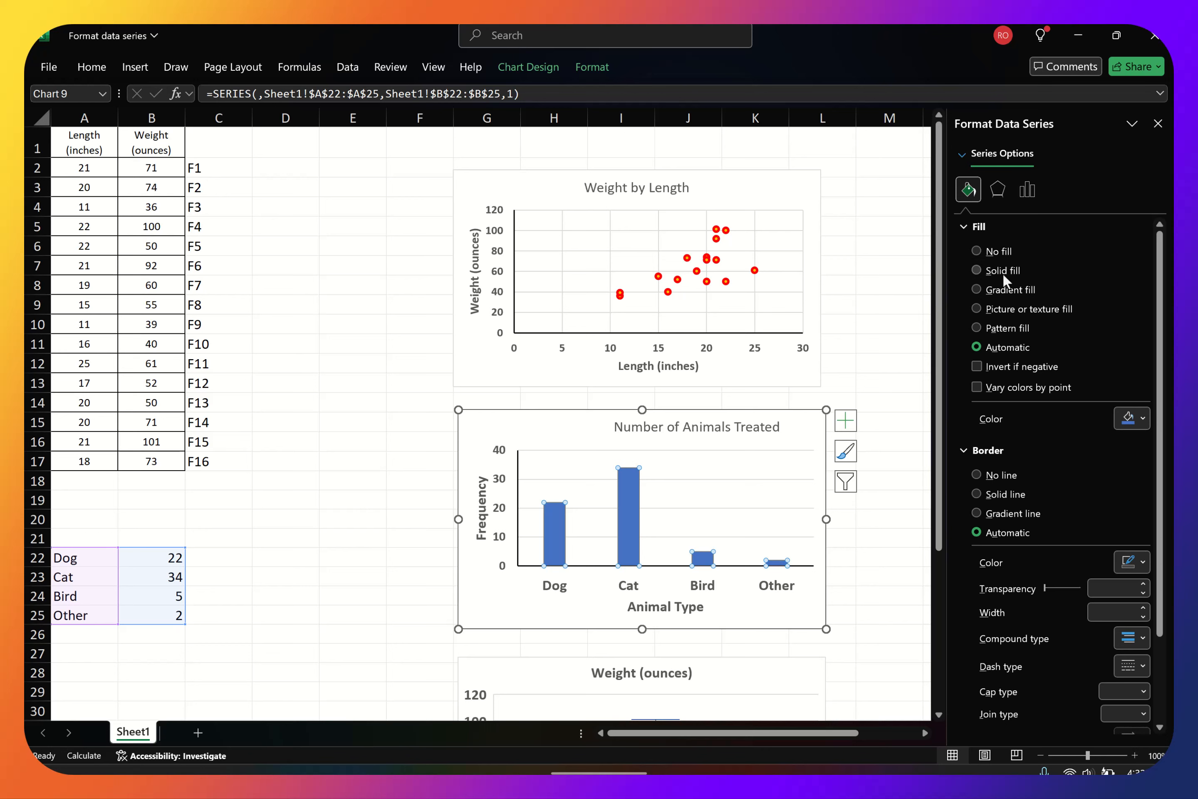
{"action": "left_click", "coordinate": [976, 270]}
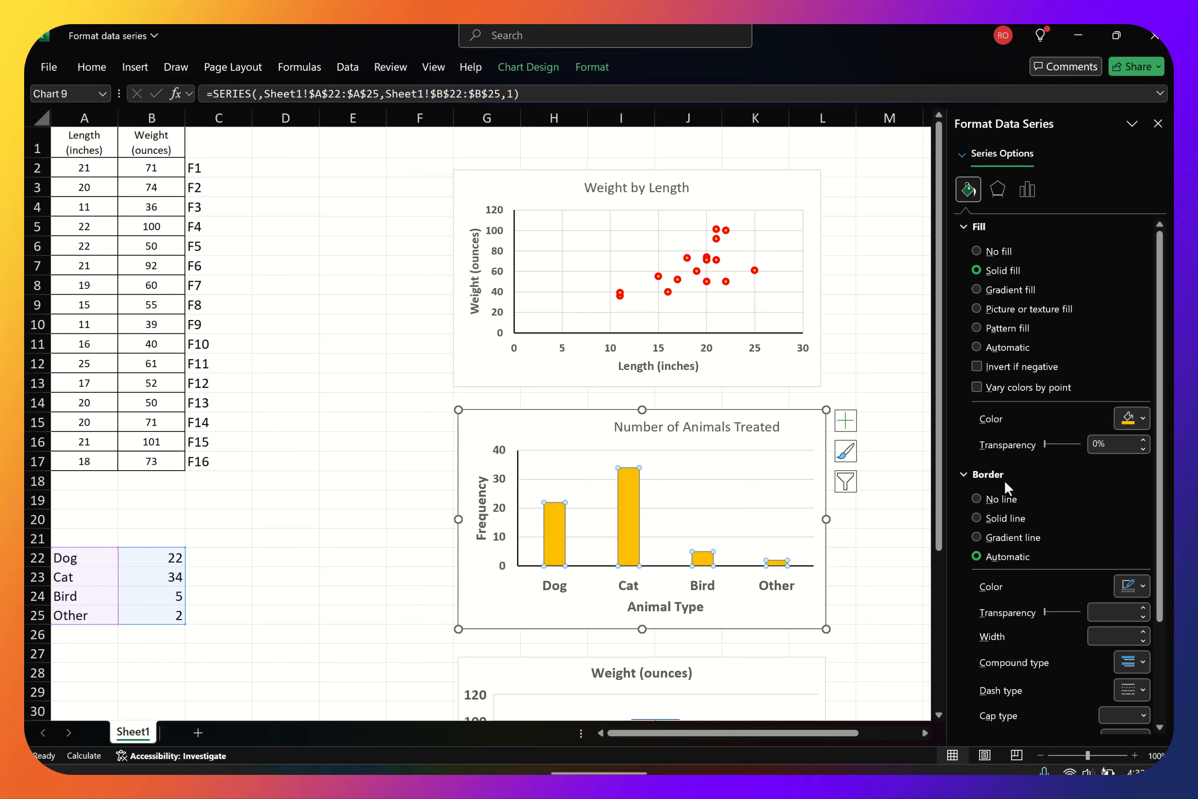
Give the columns a solid red border 2 pt wide, then close the series formatting and deselect the chart
{"action": "scroll", "coordinate": [1052, 502], "scroll_direction": "down", "scroll_amount": 1}
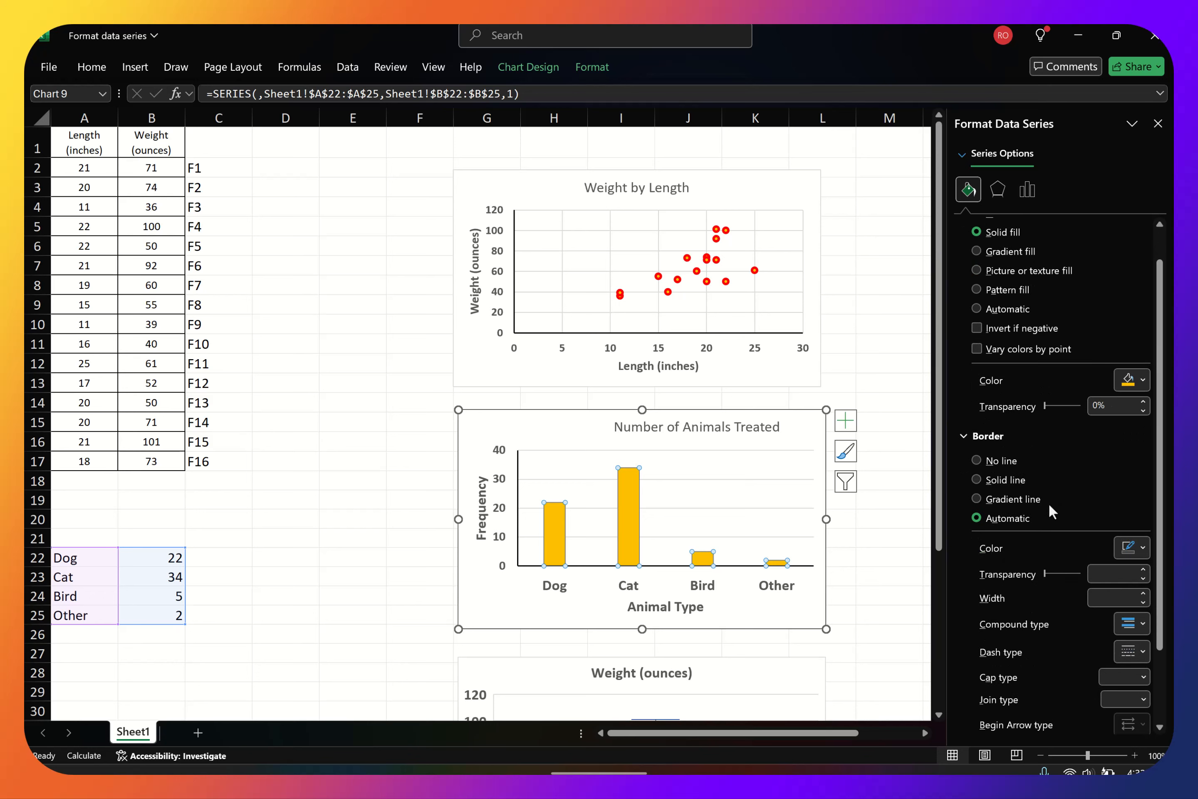
{"action": "left_click", "coordinate": [994, 481]}
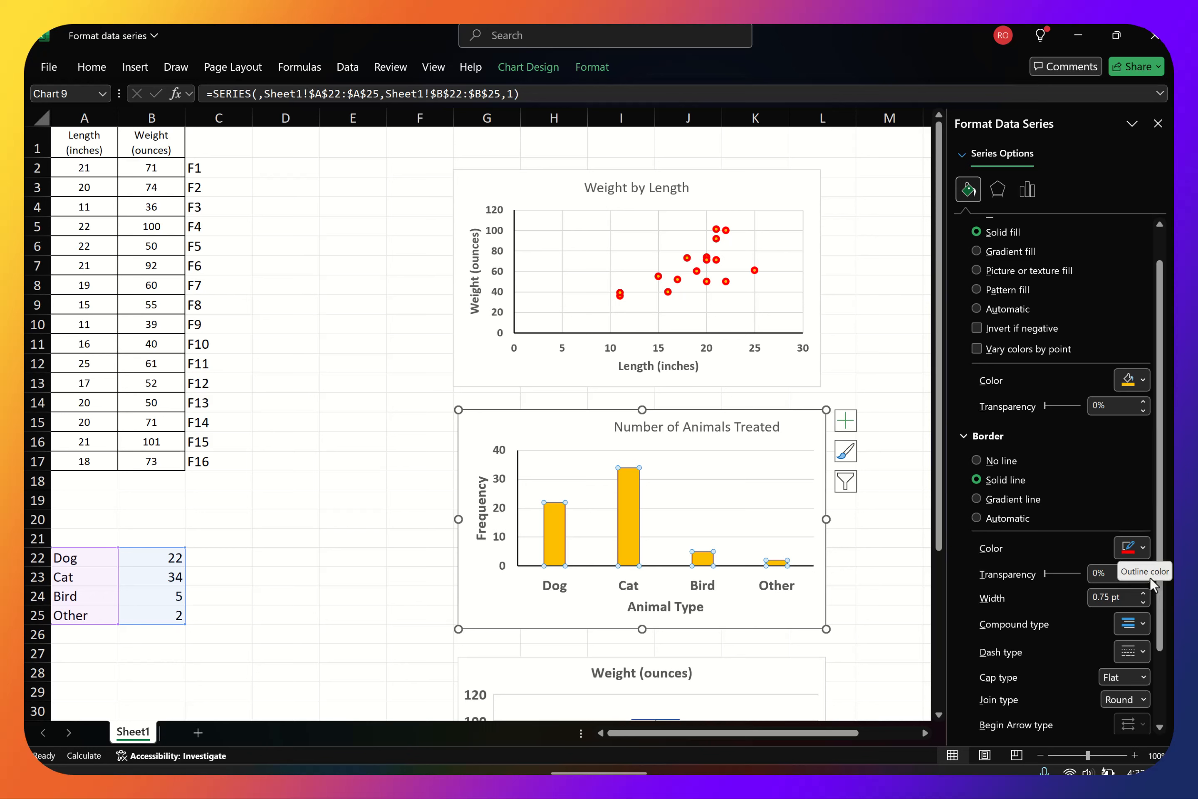
{"action": "left_click", "coordinate": [1143, 594]}
{"action": "left_click", "coordinate": [1143, 593]}
{"action": "left_click", "coordinate": [1143, 593]}
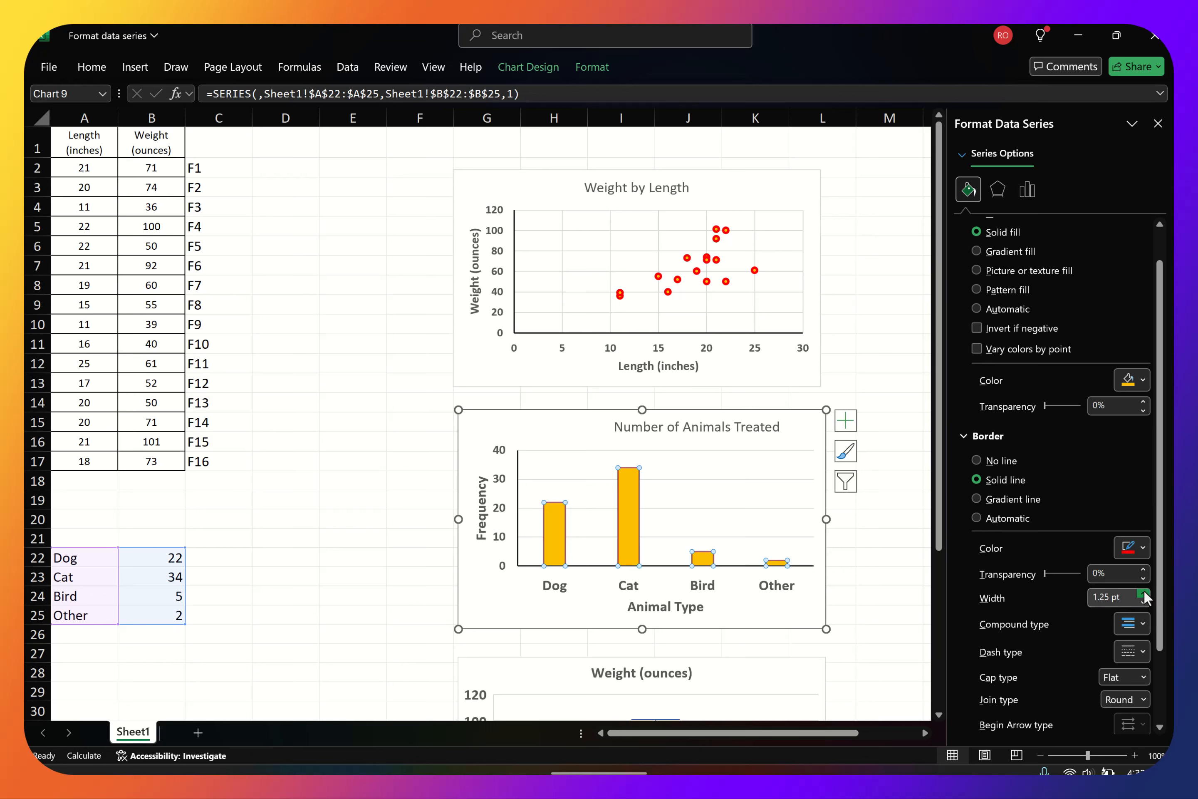
{"action": "left_click", "coordinate": [1143, 593]}
{"action": "left_click", "coordinate": [1143, 593]}
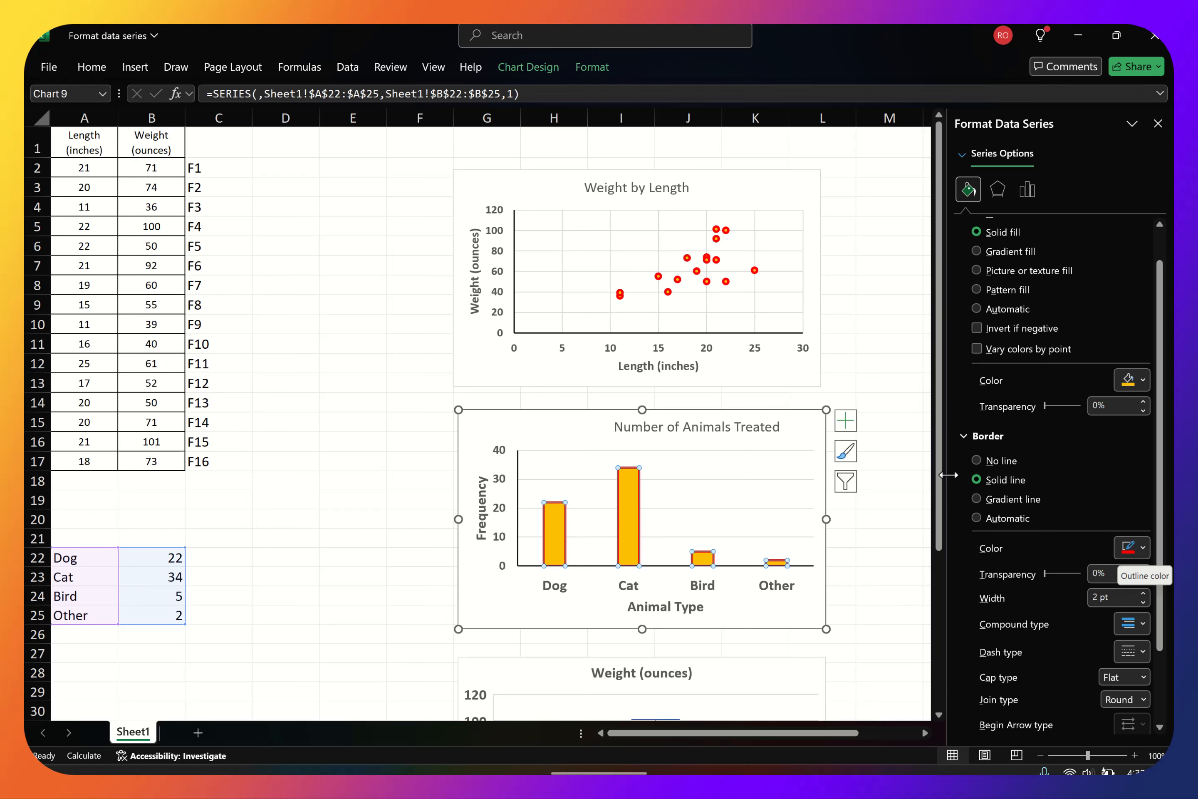
{"action": "scroll", "coordinate": [1062, 592], "scroll_direction": "down", "scroll_amount": 3}
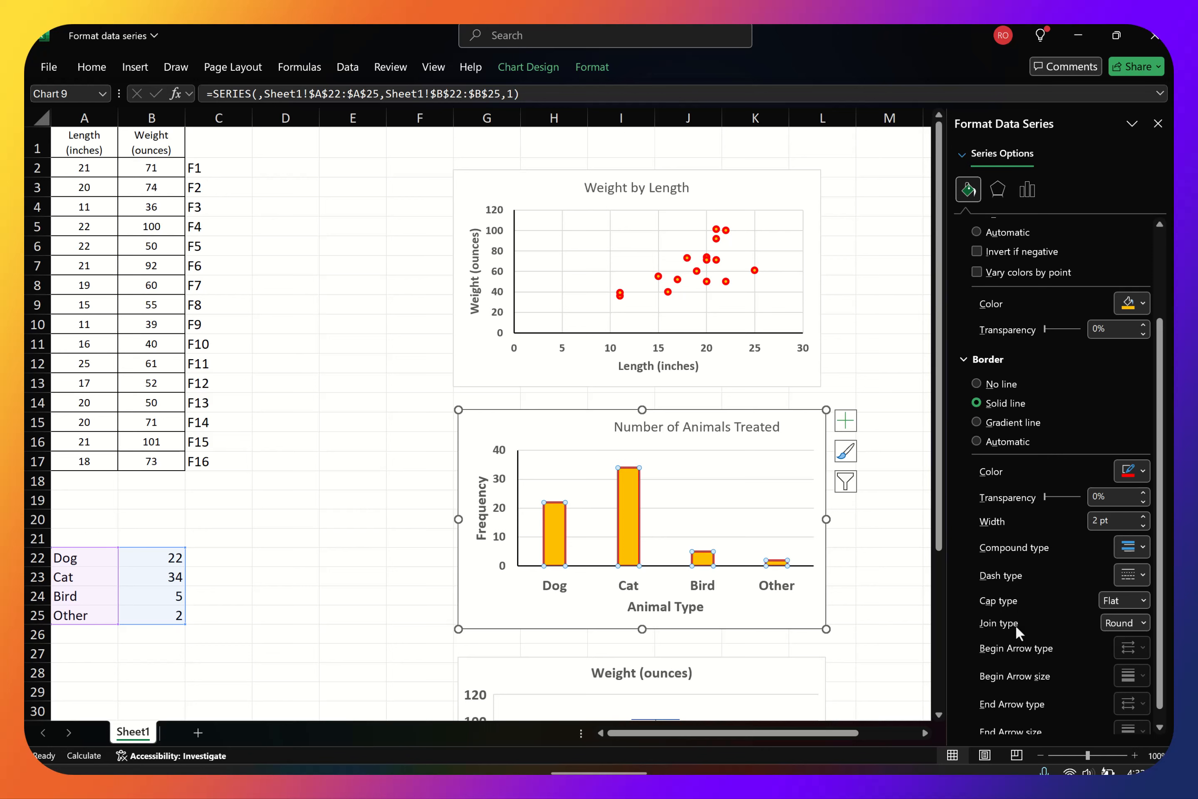
{"action": "scroll", "coordinate": [1034, 613], "scroll_direction": "down", "scroll_amount": 1}
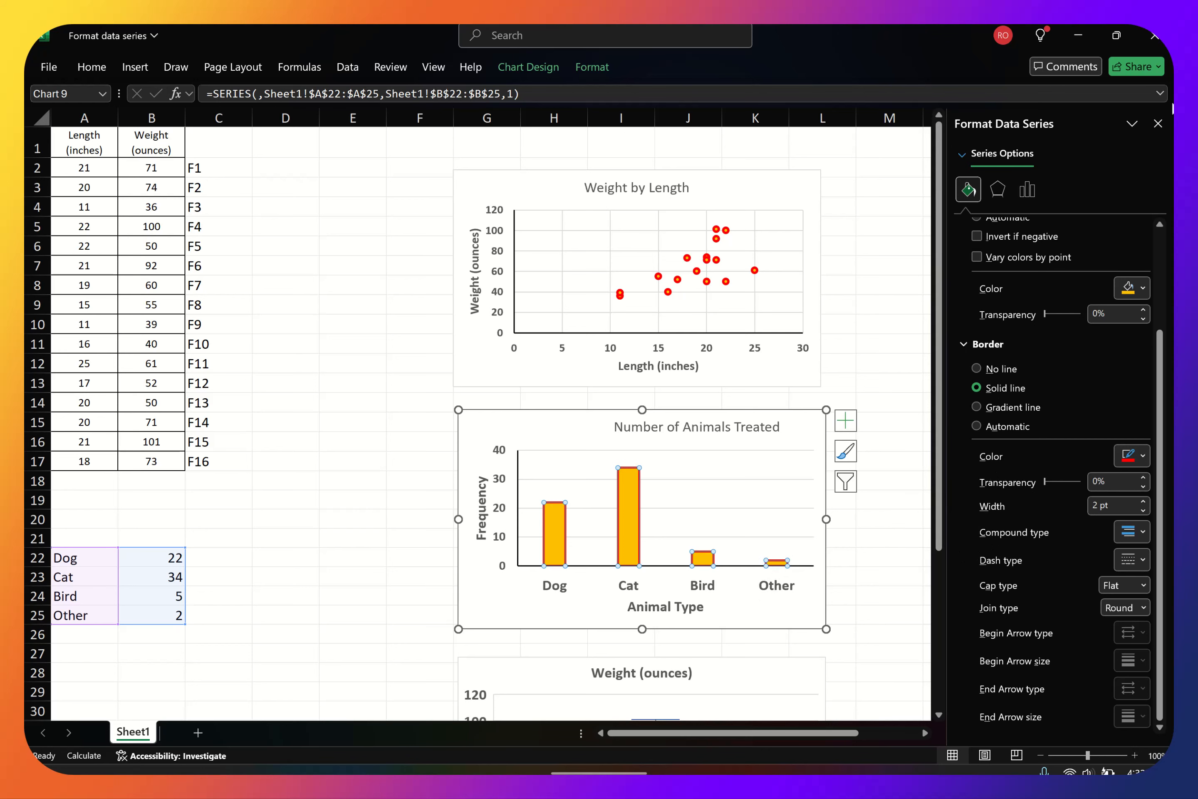
{"action": "left_click", "coordinate": [1158, 124]}
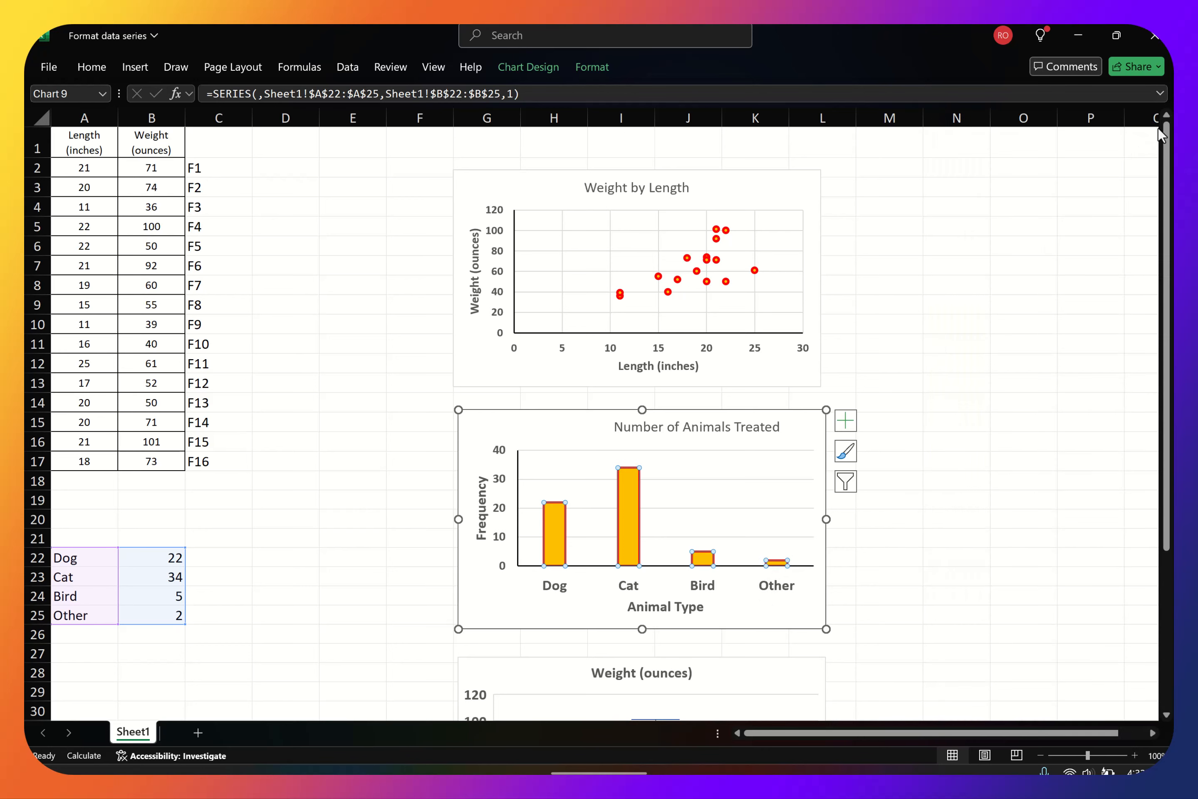
{"action": "left_click", "coordinate": [946, 435]}
Open the data series formatting of the Weight (ounces) box plot
{"action": "scroll", "coordinate": [913, 562], "scroll_direction": "down", "scroll_amount": 5}
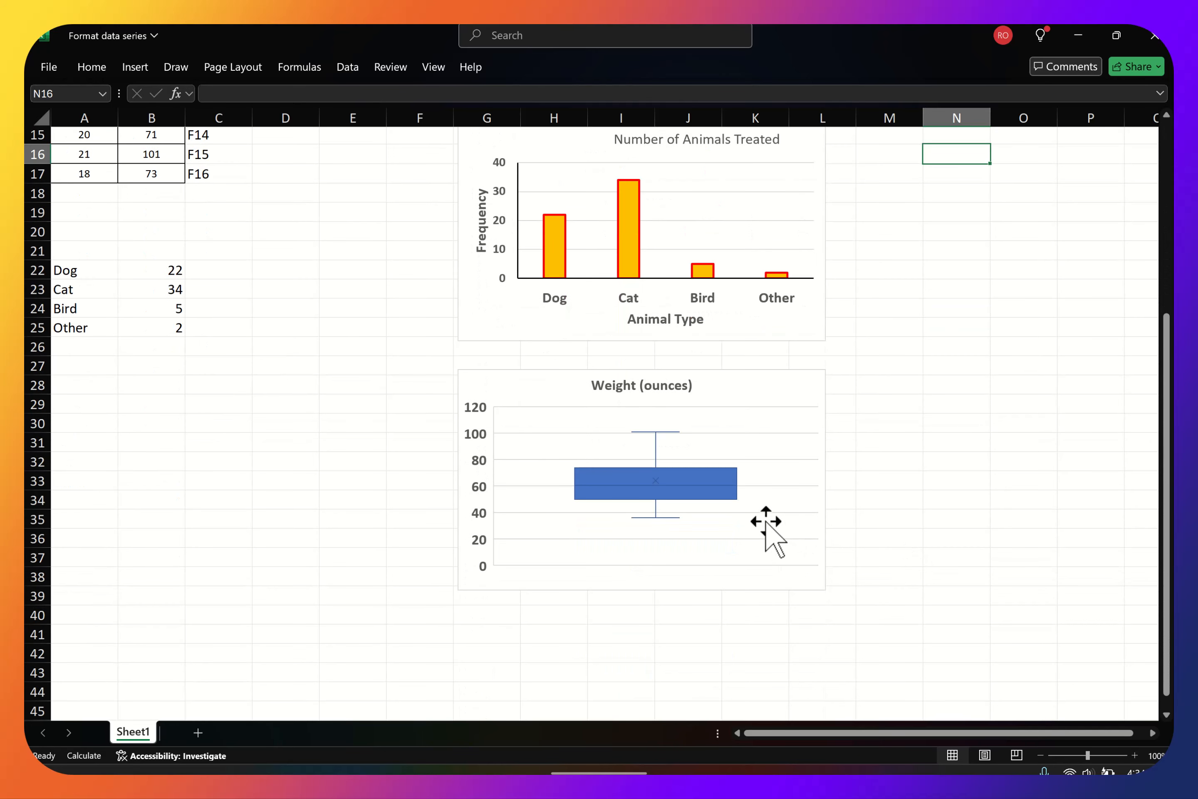
{"action": "right_click", "coordinate": [672, 482]}
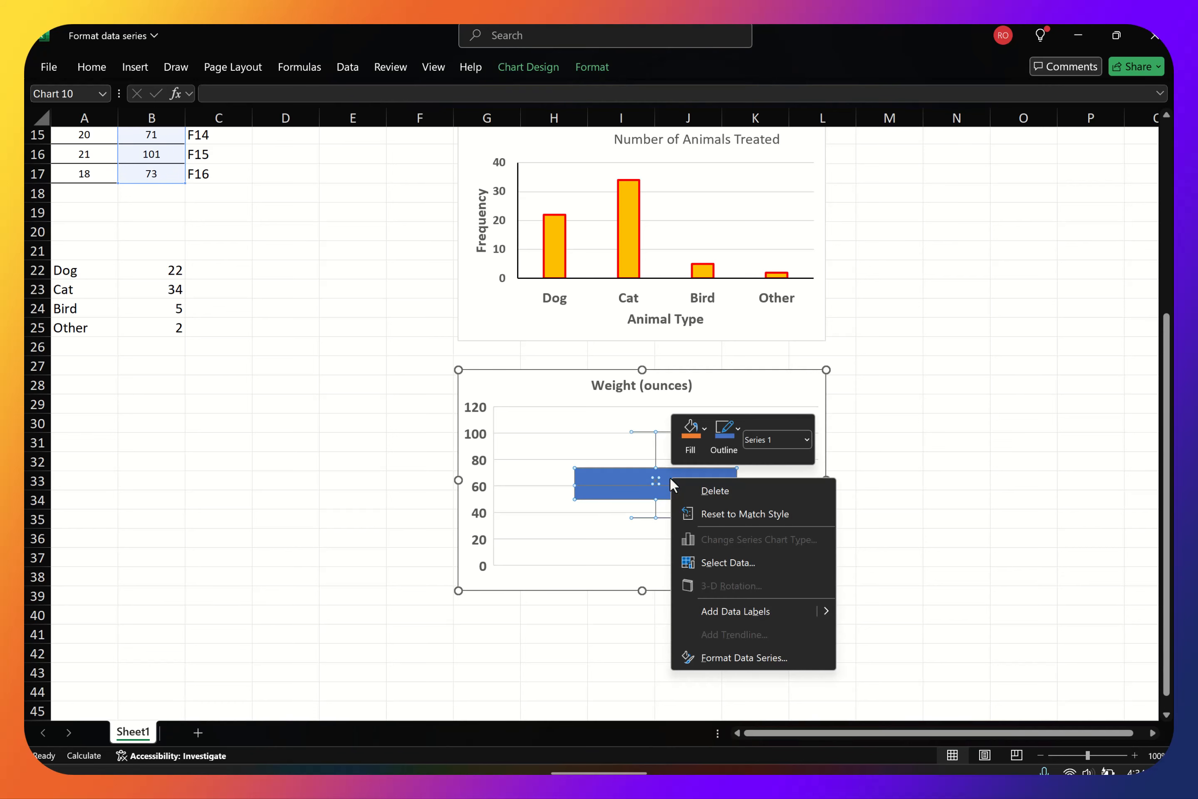
{"action": "left_click", "coordinate": [724, 656]}
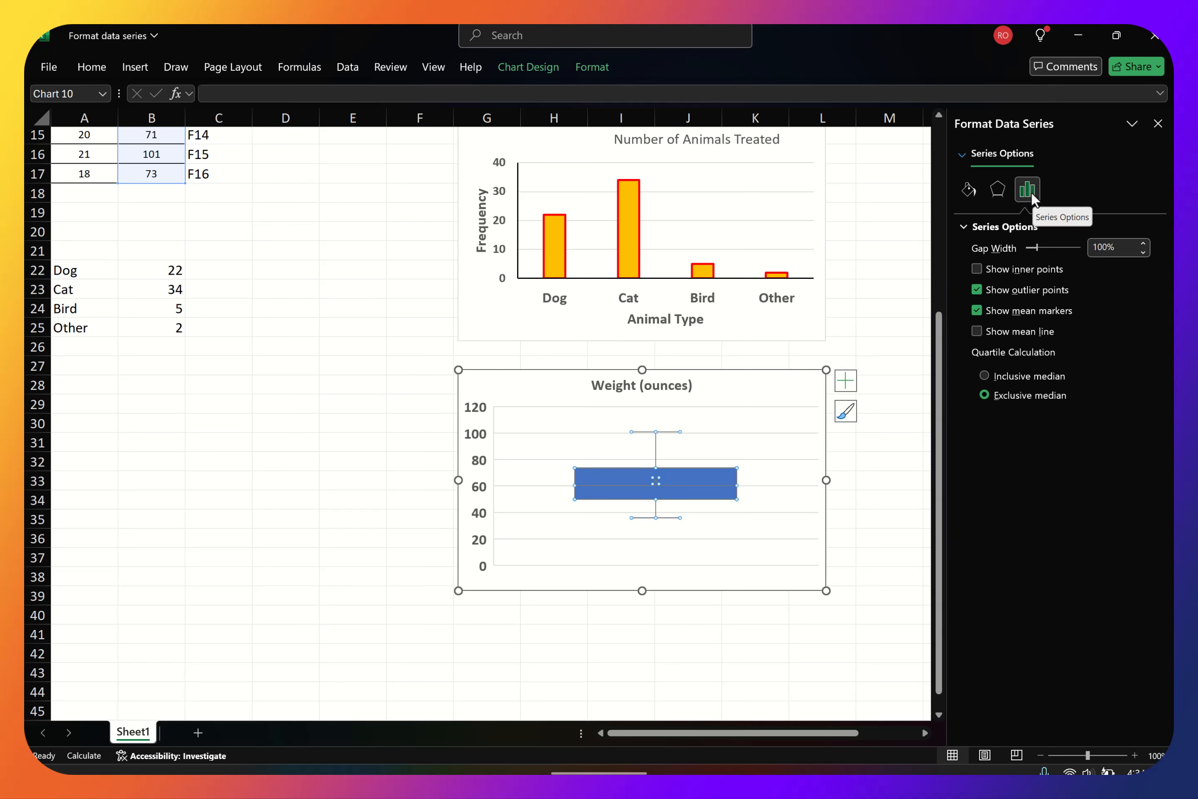
Try showing the box plot's inner points and hiding its outlier points, restoring each setting
{"action": "left_click", "coordinate": [978, 269]}
{"action": "left_click", "coordinate": [981, 268]}
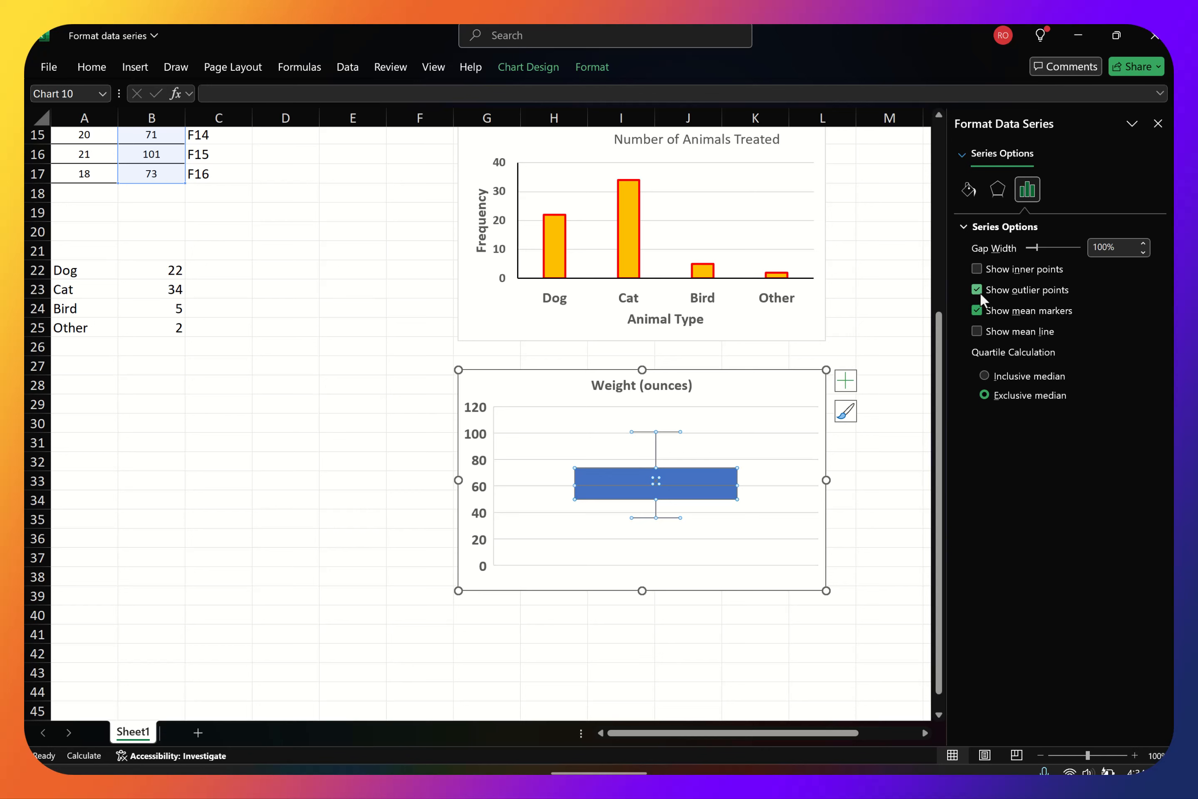
{"action": "left_click", "coordinate": [978, 290]}
{"action": "left_click", "coordinate": [981, 289]}
Look over the box plot's effects options and give its box a solid gold fill
{"action": "left_click", "coordinate": [999, 188]}
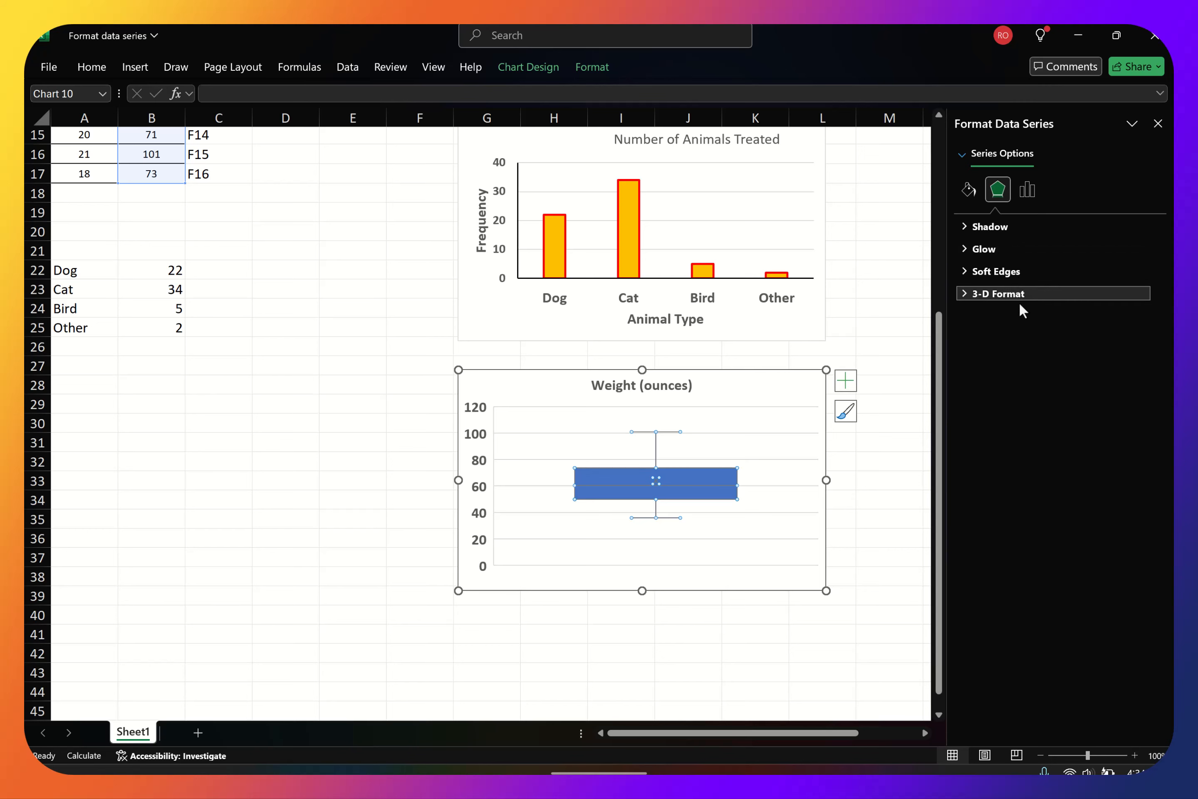
{"action": "left_click", "coordinate": [974, 188]}
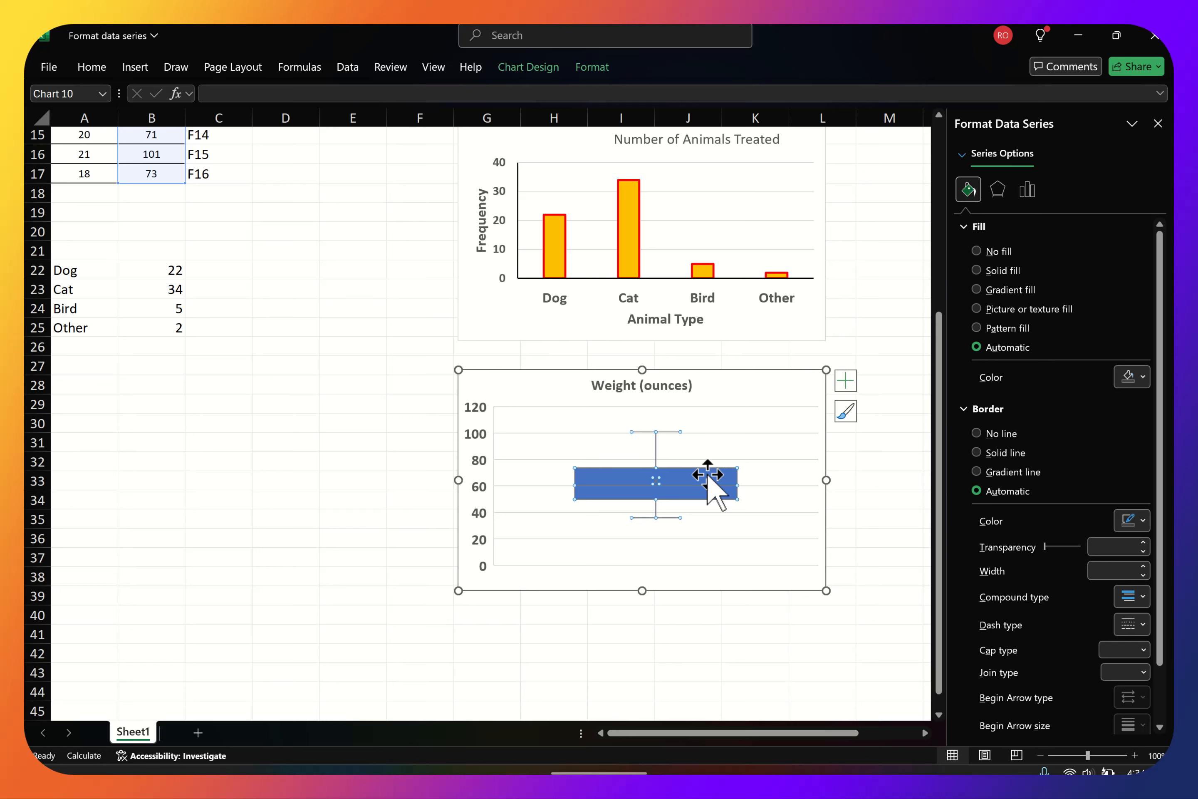
{"action": "left_click", "coordinate": [989, 268]}
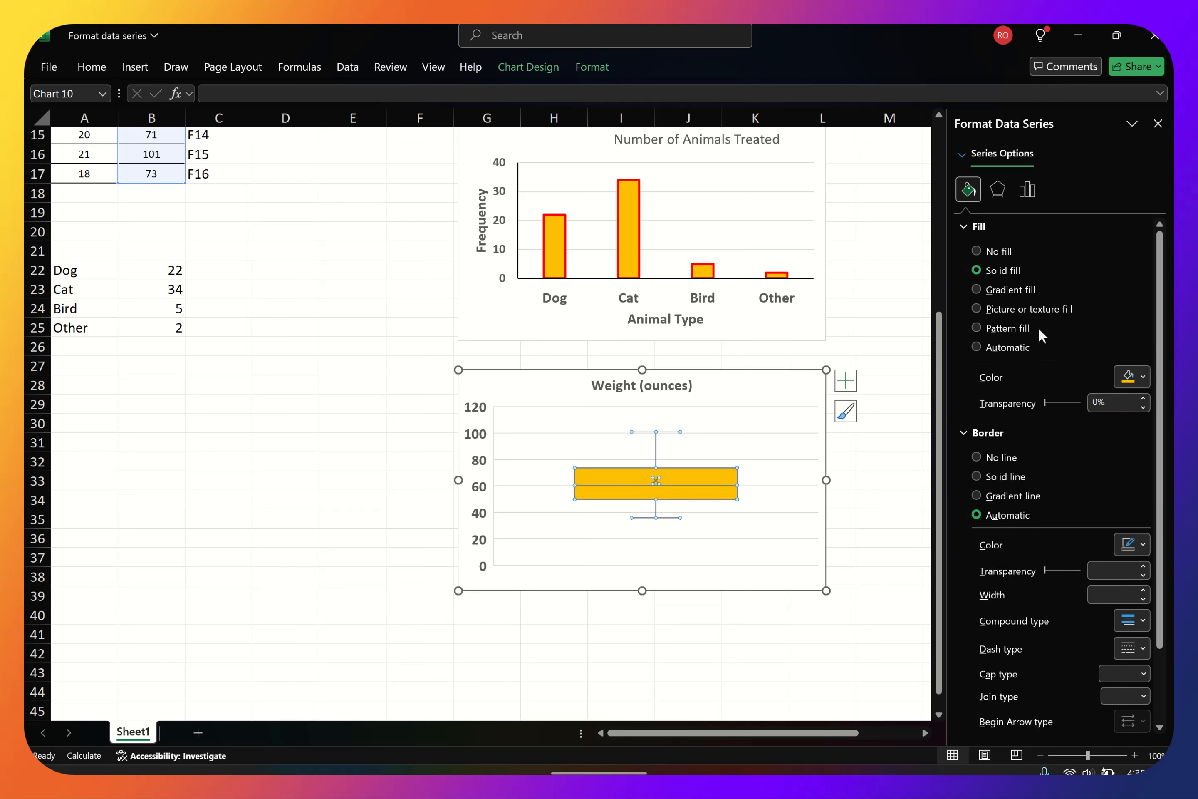
Give the box plot a solid red border 1.5 pt wide and look over the remaining border options
{"action": "scroll", "coordinate": [1011, 453], "scroll_direction": "down", "scroll_amount": 3}
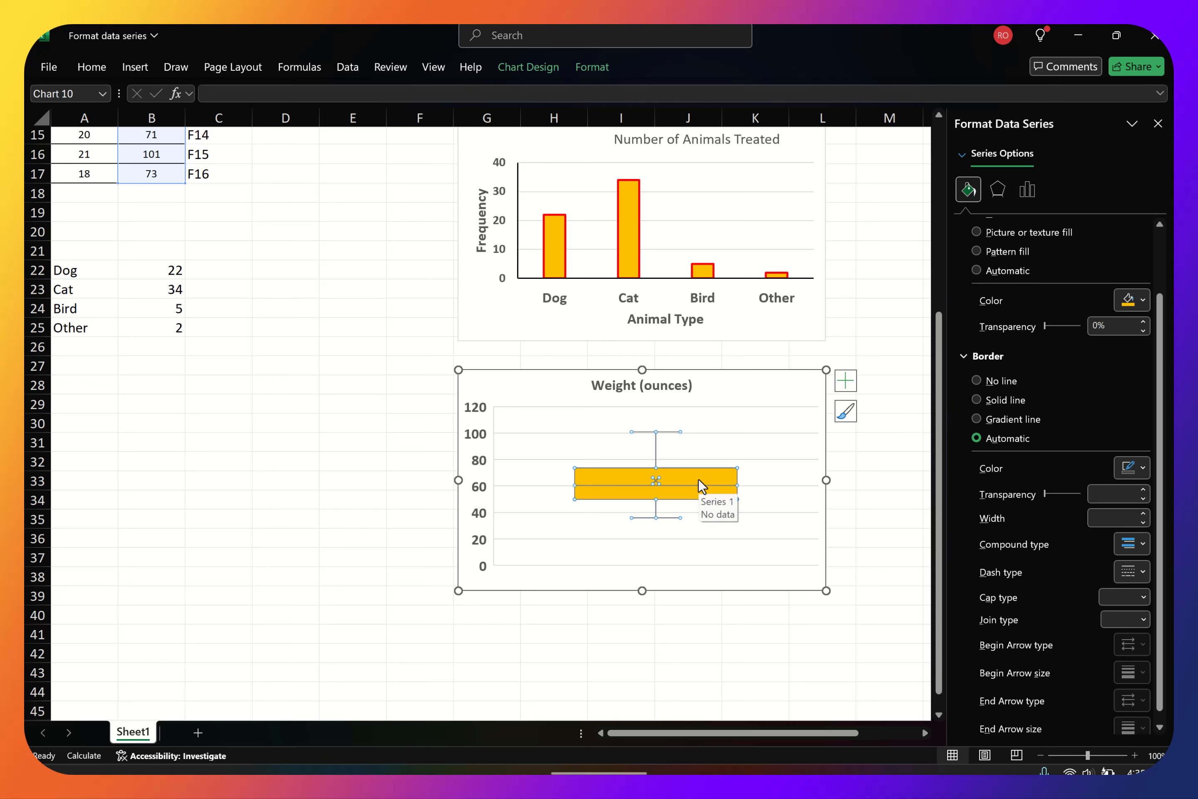
{"action": "left_click", "coordinate": [982, 400]}
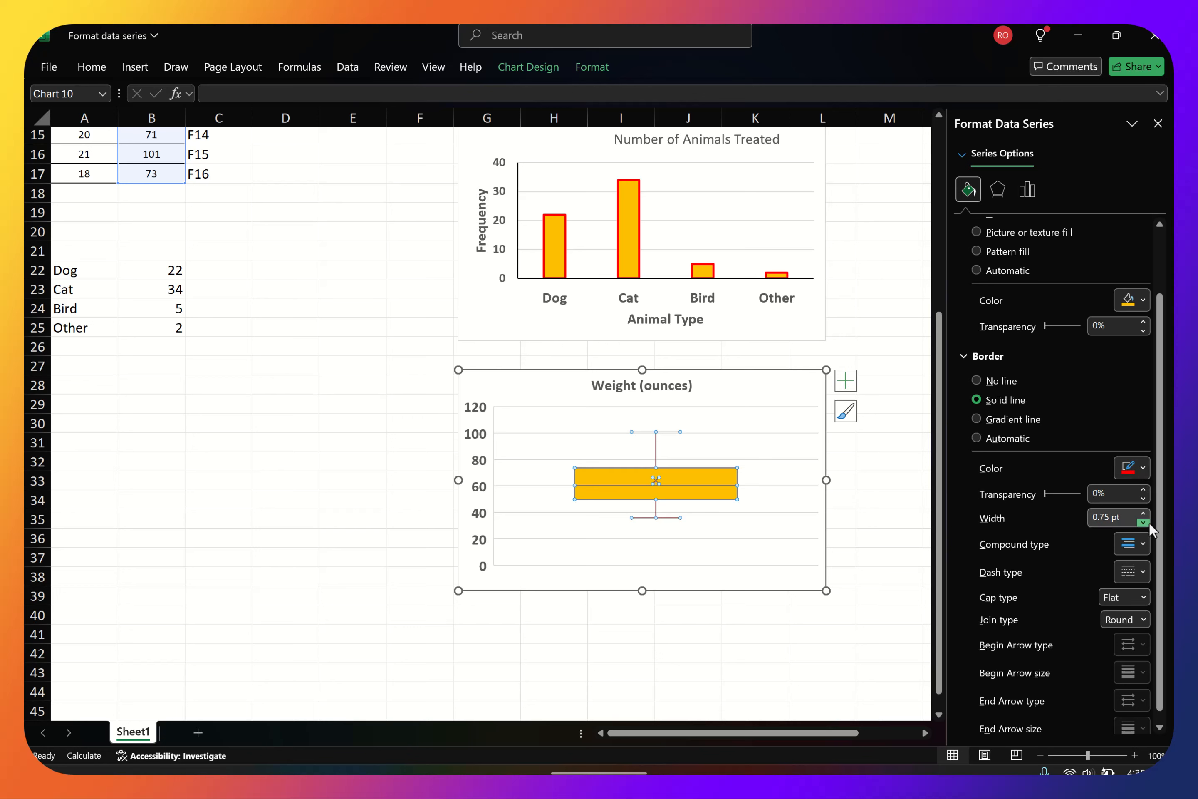
{"action": "left_click", "coordinate": [1143, 511]}
{"action": "left_click", "coordinate": [1143, 511]}
{"action": "left_click", "coordinate": [1143, 511]}
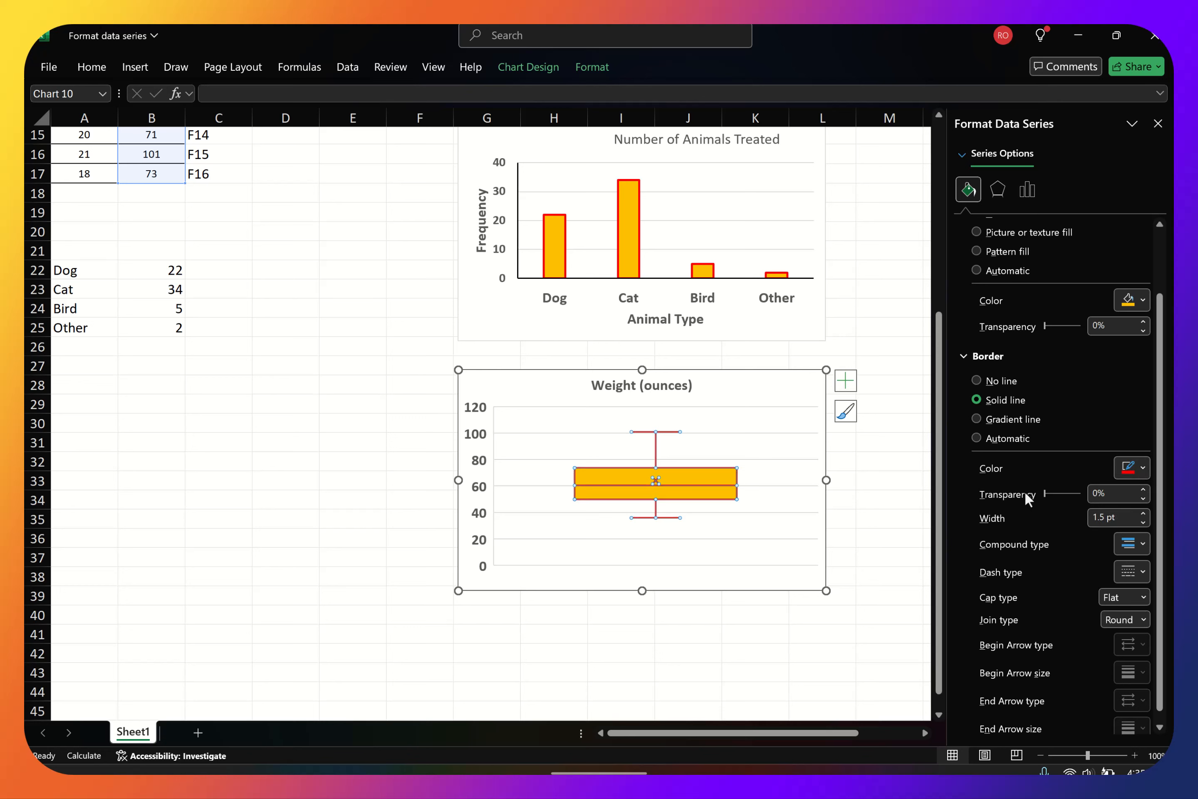
{"action": "scroll", "coordinate": [996, 483], "scroll_direction": "down", "scroll_amount": 1}
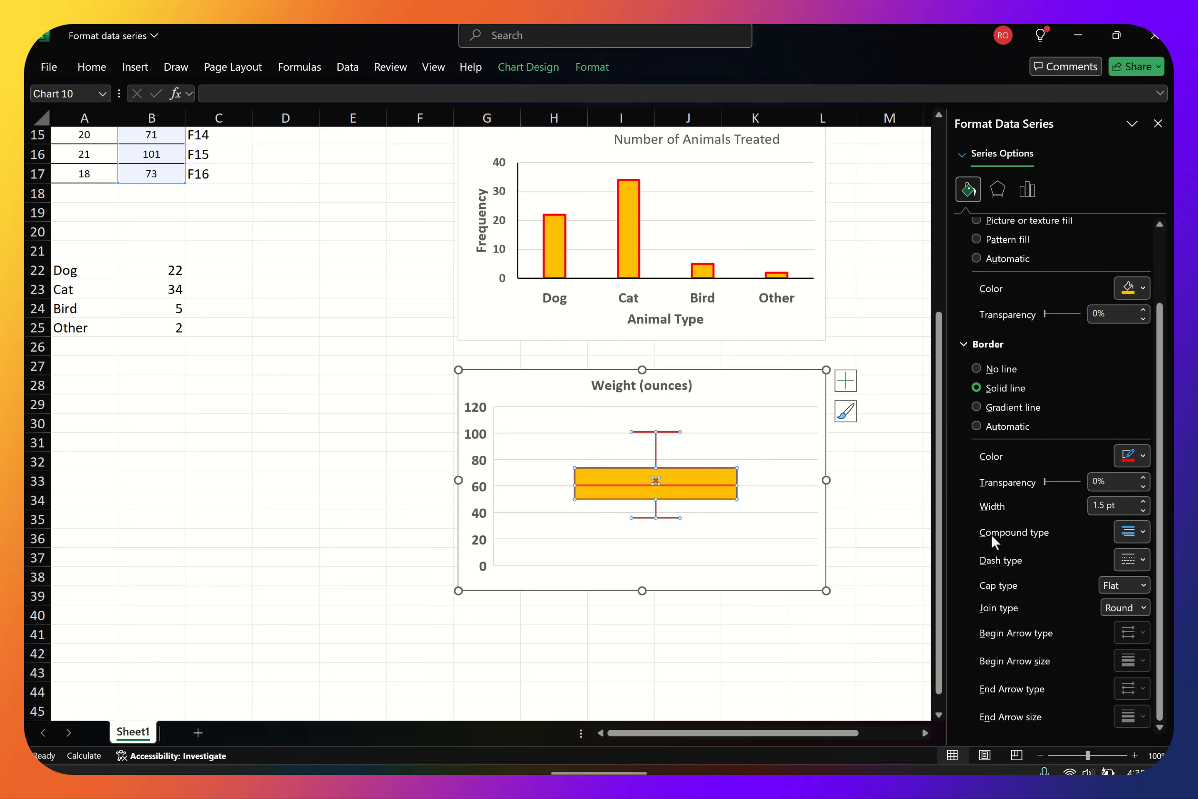